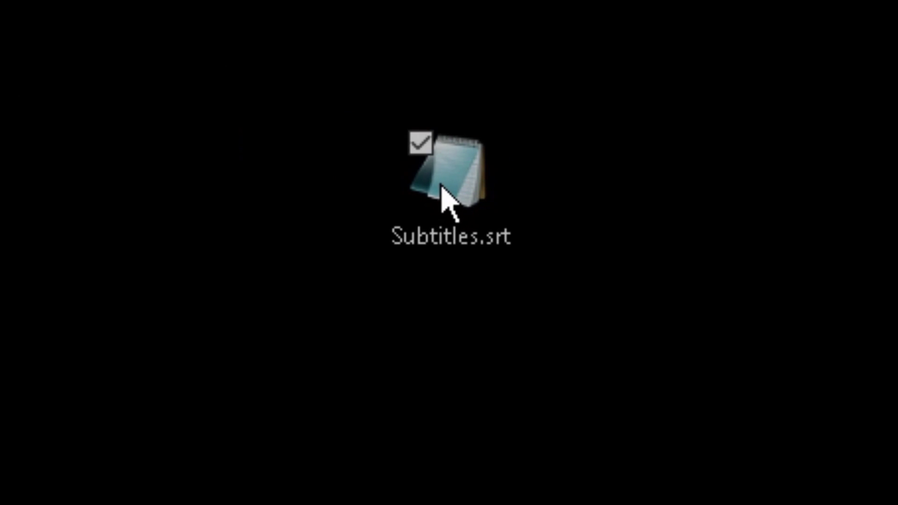
- Scroll through the YouTube purchased movies list down to The Martian and John Wick
left_click(388, 319)
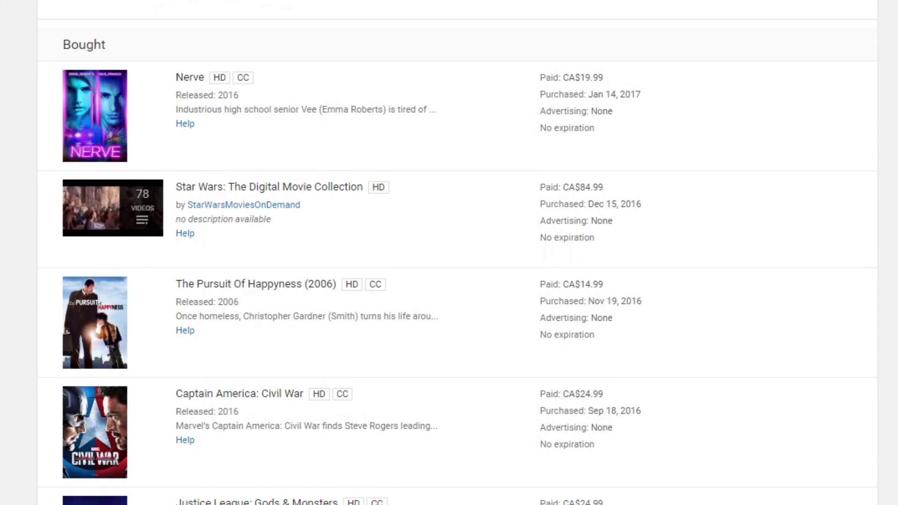
scroll(449, 252, "down", 5)
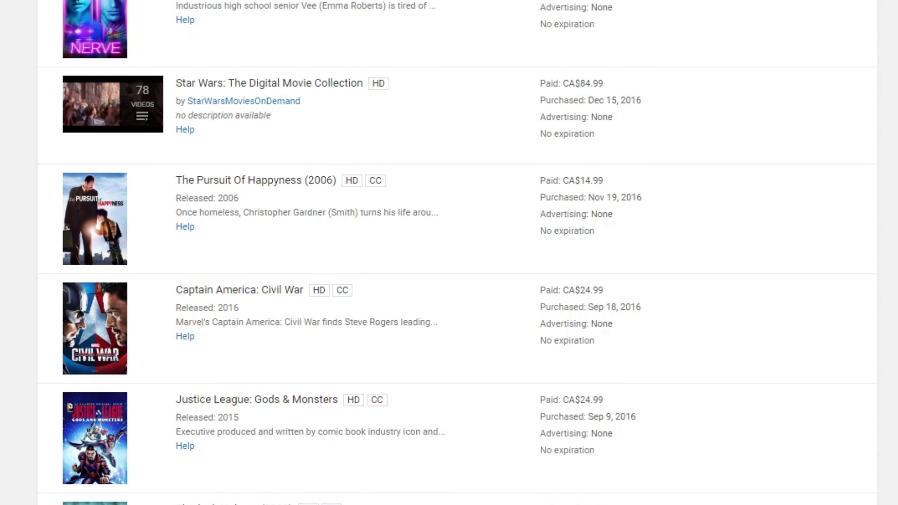
scroll(458, 252, "down", 9)
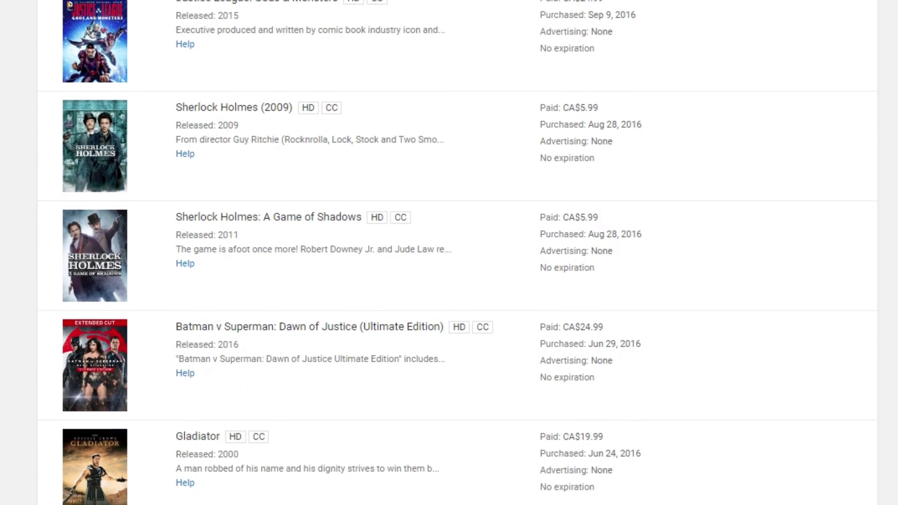
scroll(458, 252, "down", 9)
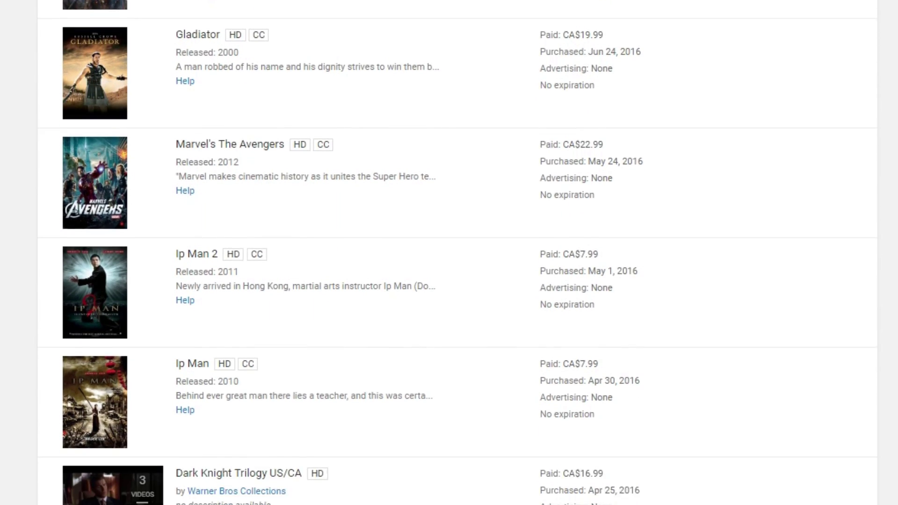
scroll(458, 253, "down", 9)
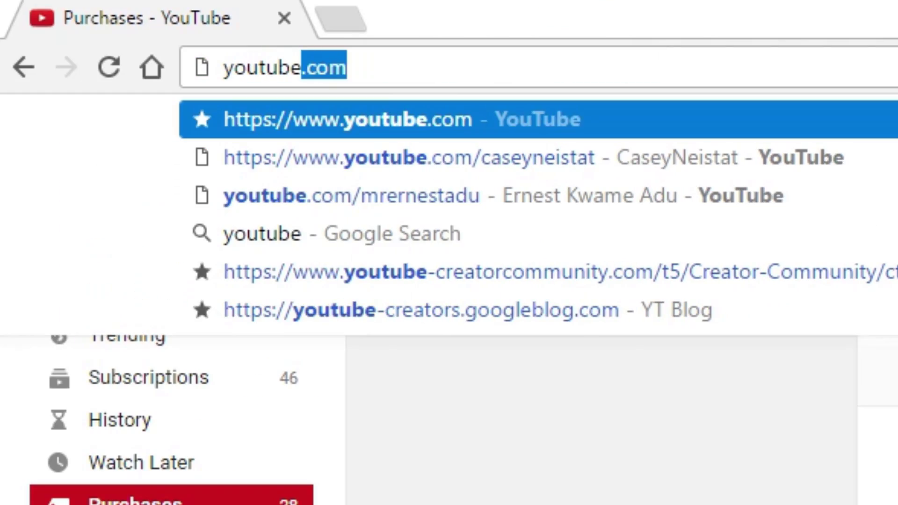
- Load youtube.com/movies and scroll to the Additional Information showing English subtitles
type(".com/movies")
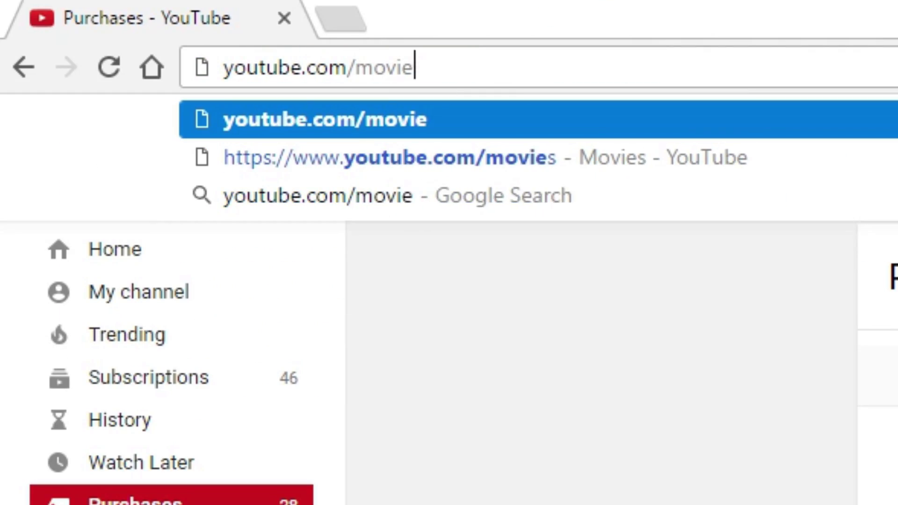
key("Return")
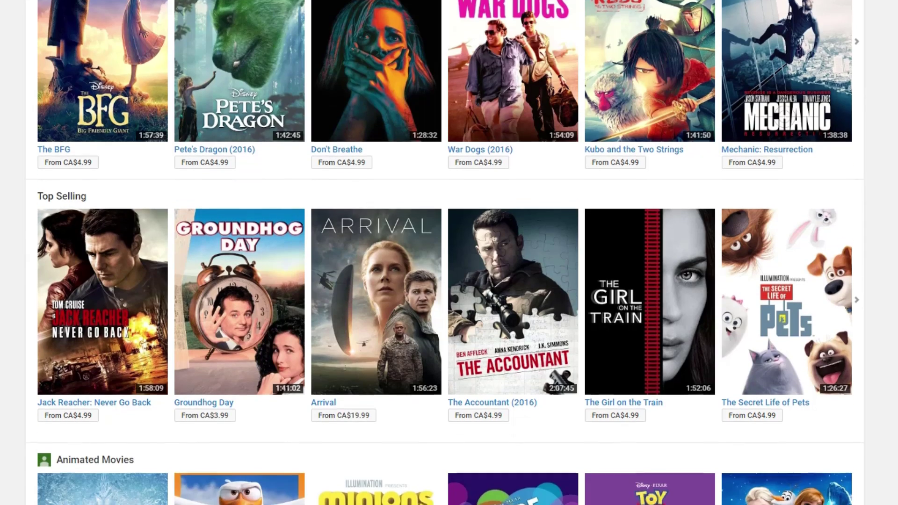
scroll(449, 253, "down", 5)
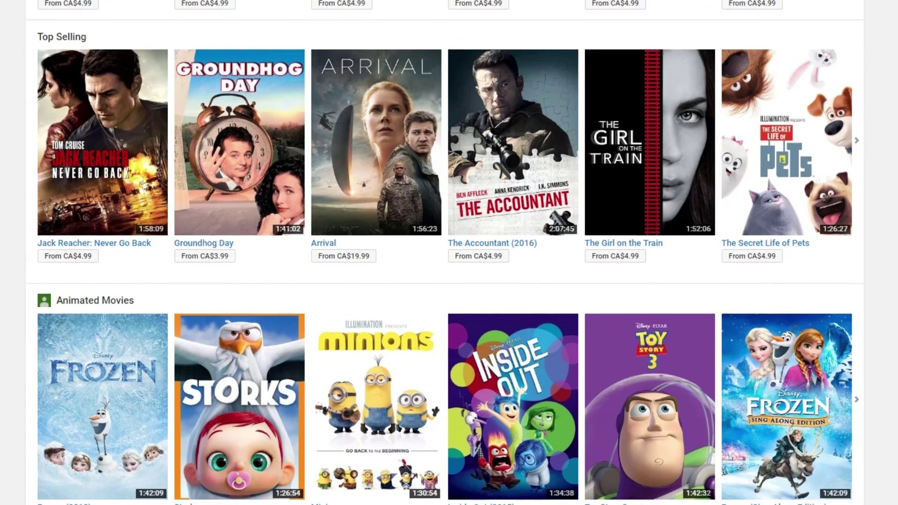
scroll(449, 252, "down", 4)
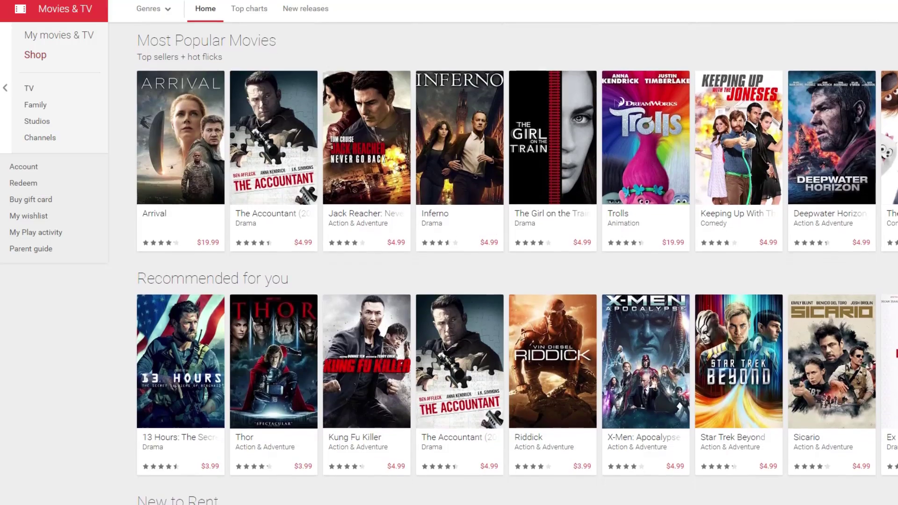
scroll(514, 253, "down", 1)
scroll(514, 253, "down", 2)
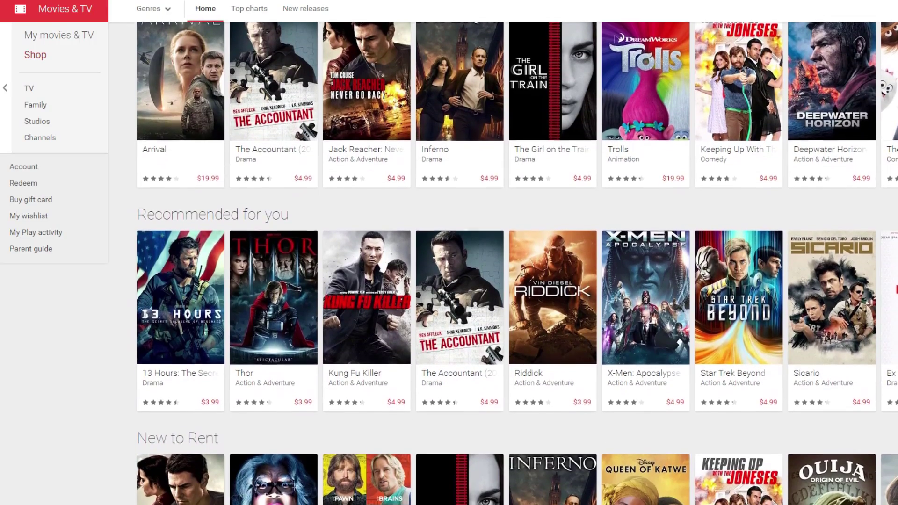
scroll(514, 253, "down", 2)
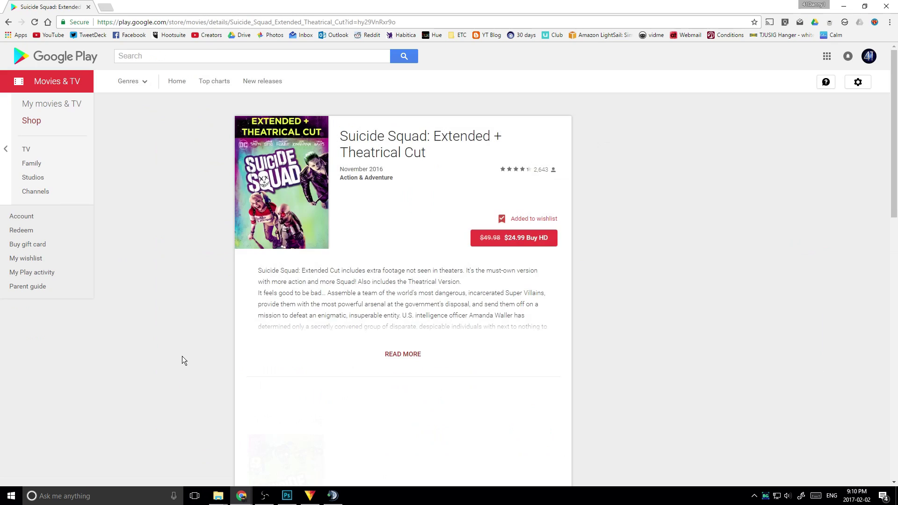
scroll(183, 360, "down", 8)
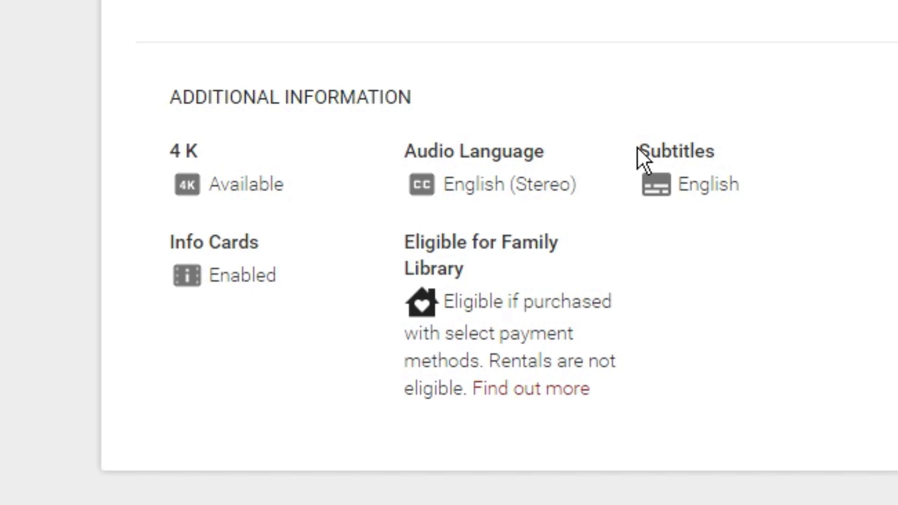
left_click_drag(637, 147, 754, 185)
left_click(753, 184)
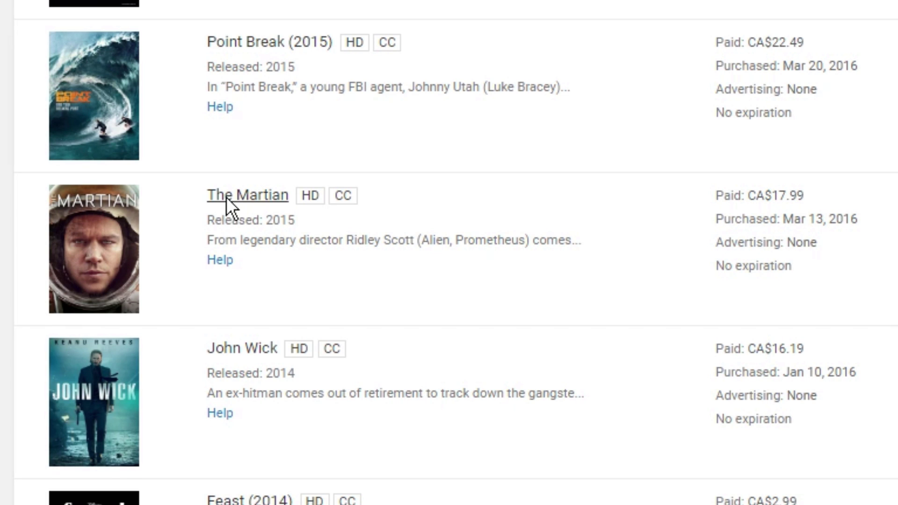
- Play The Martian with English subtitles auto-translated into Chinese (Simplified)
left_click(226, 197)
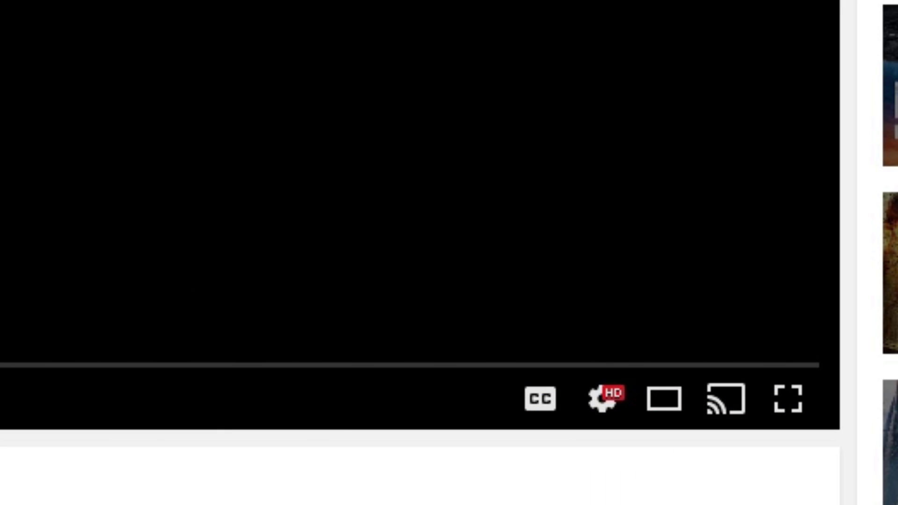
left_click(594, 412)
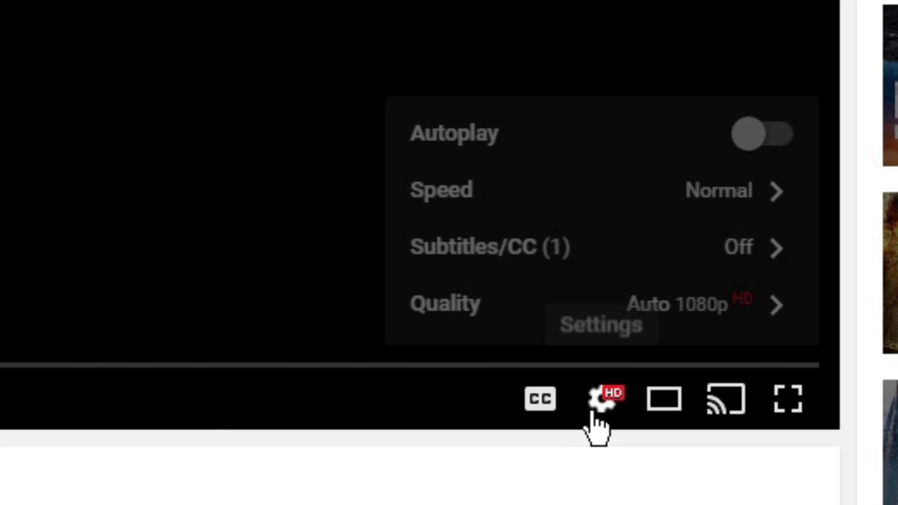
left_click(563, 248)
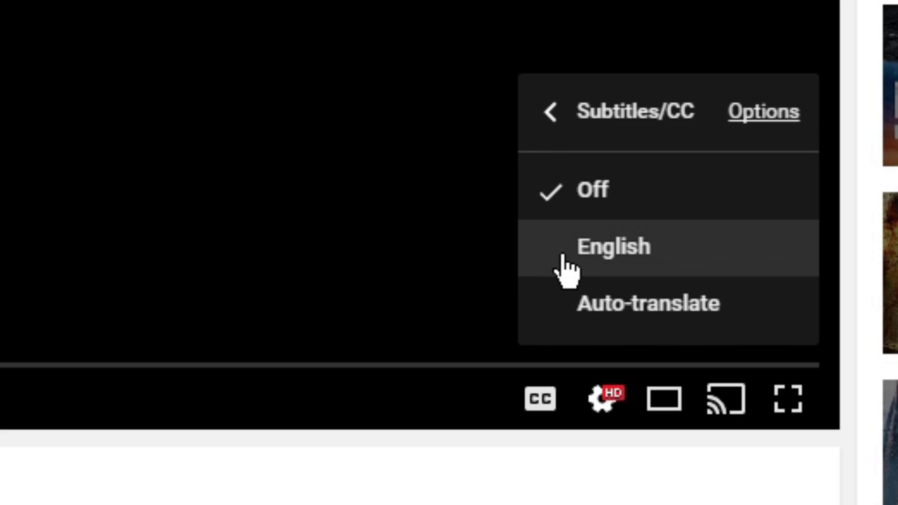
left_click(597, 258)
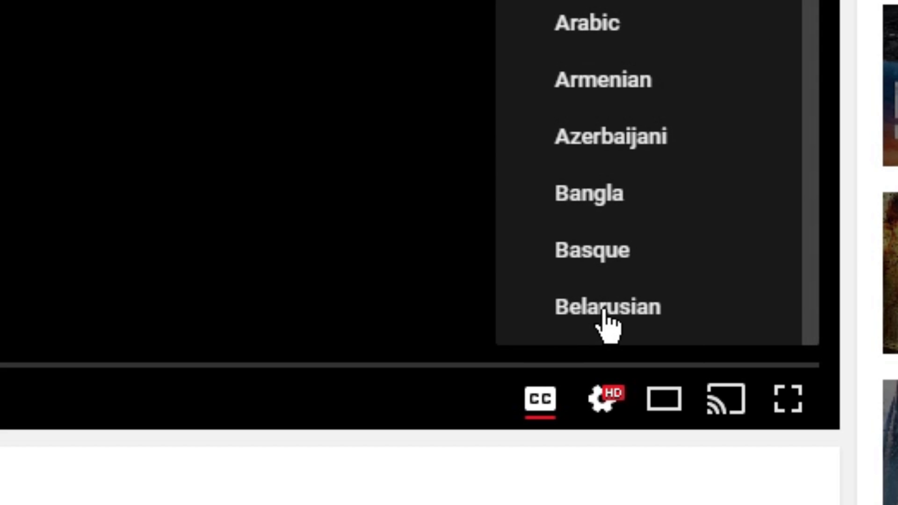
scroll(638, 166, "down", 4)
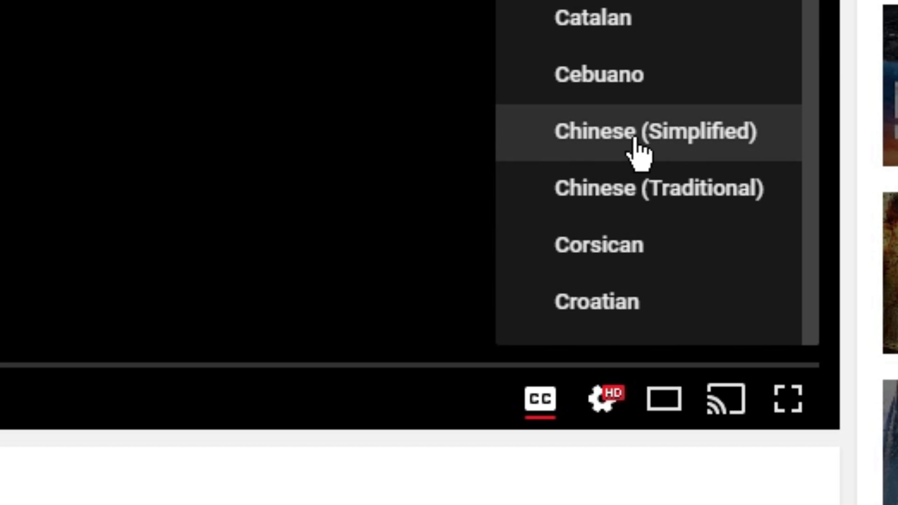
left_click(636, 141)
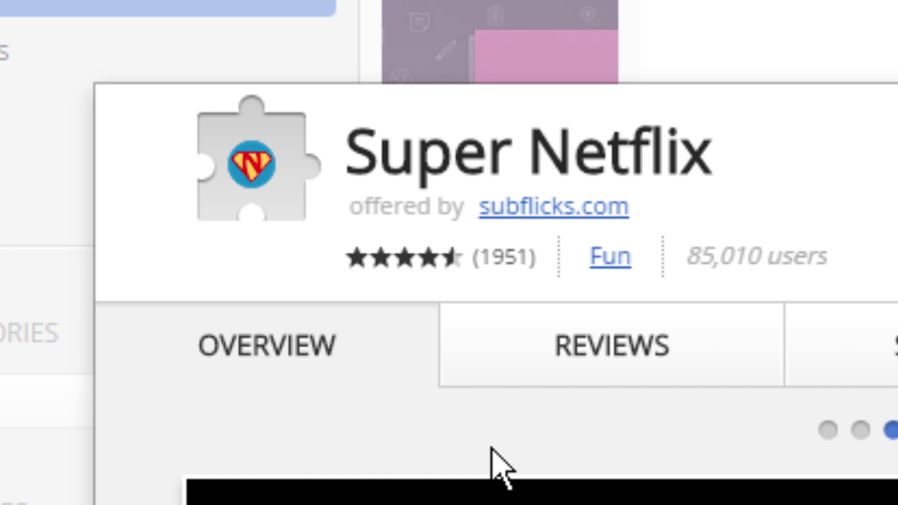
- Search the Chrome Web Store for 'super netflix'
type("chrome.google.com/webstore")
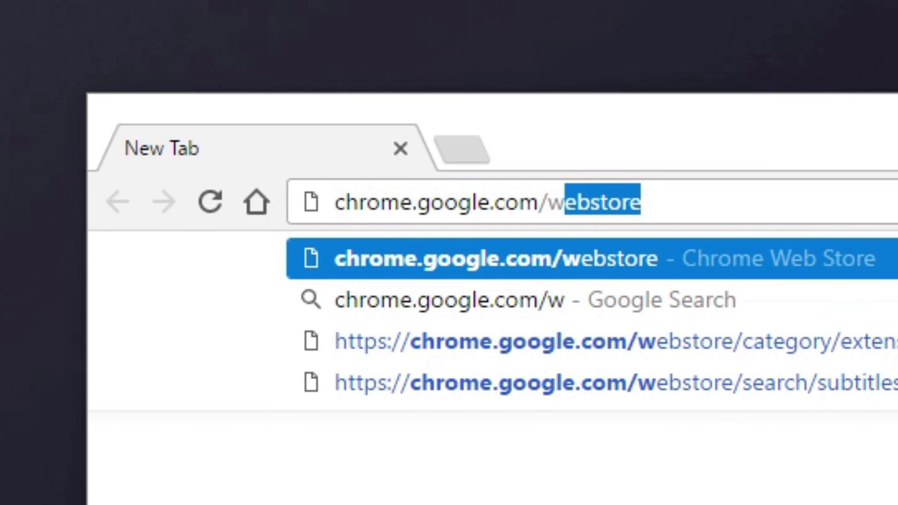
key("Return")
left_click(443, 291)
type("super net")
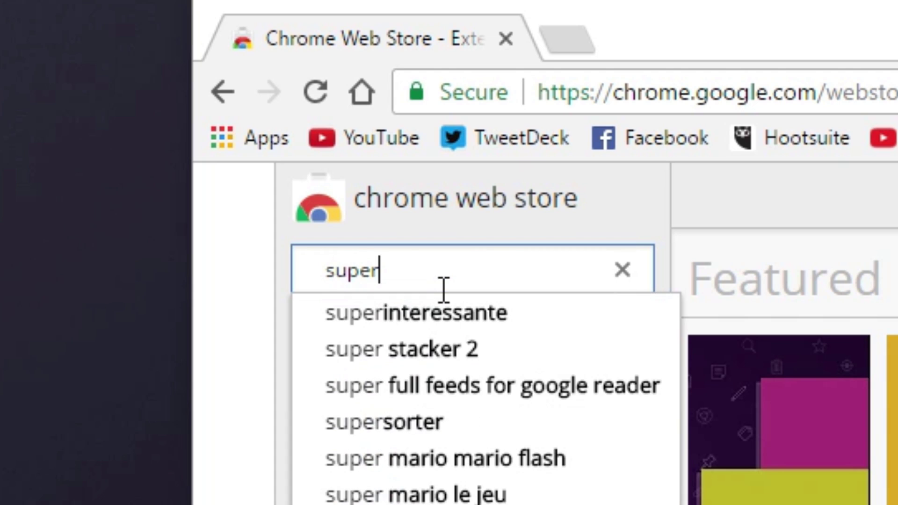
type("flix")
key("Return")
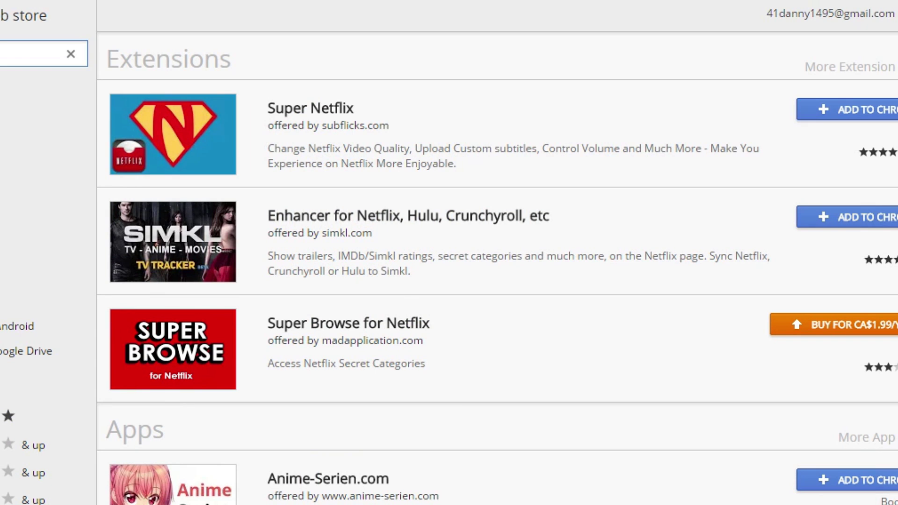
- Add the Super Netflix extension to Chrome and dismiss the confirmation notice
left_click(299, 112)
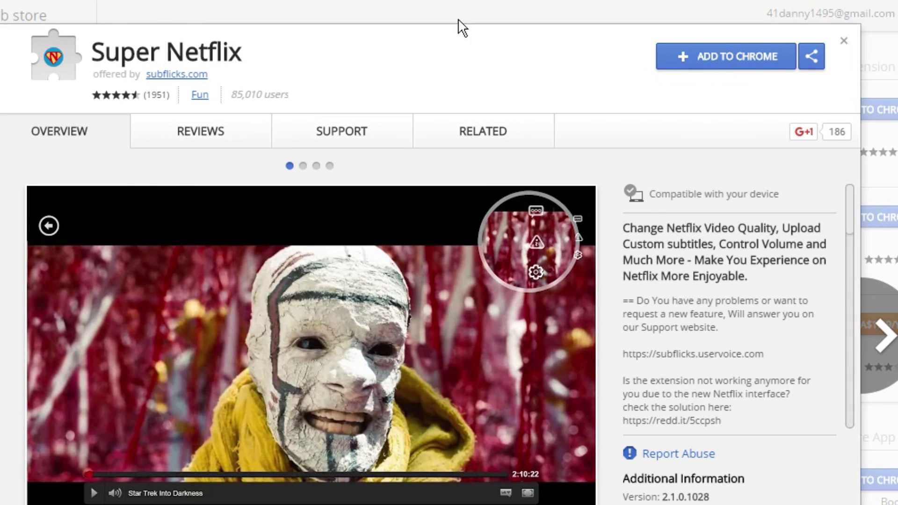
left_click(705, 56)
left_click(444, 134)
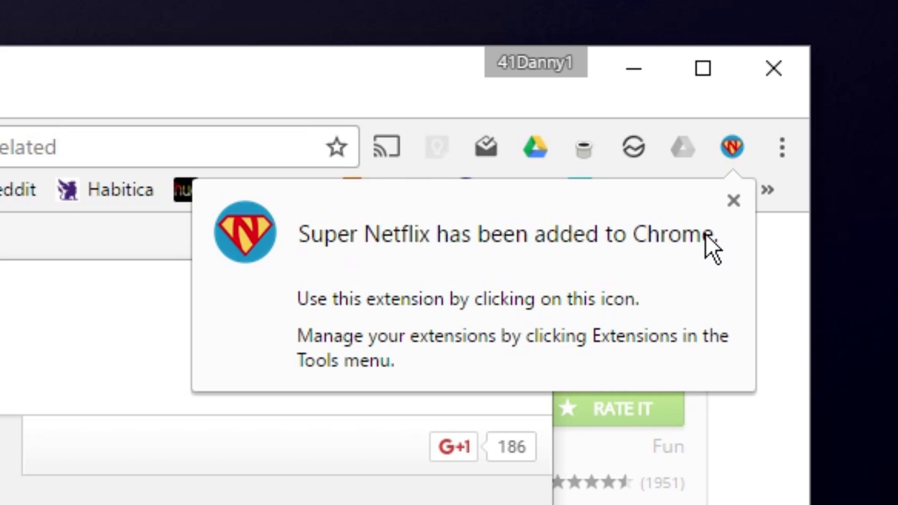
left_click(731, 202)
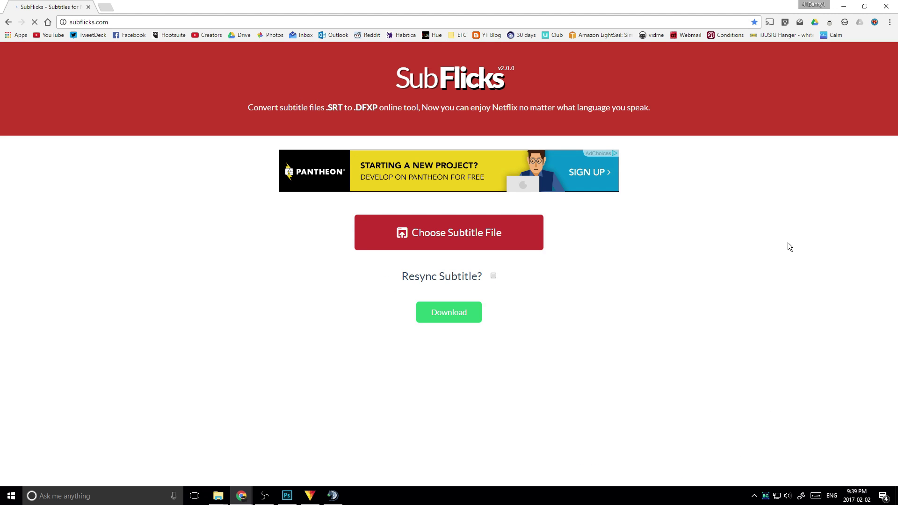
- Search SubFlicks for 'captain america' and download the third subtitle result
middle_click(805, 252)
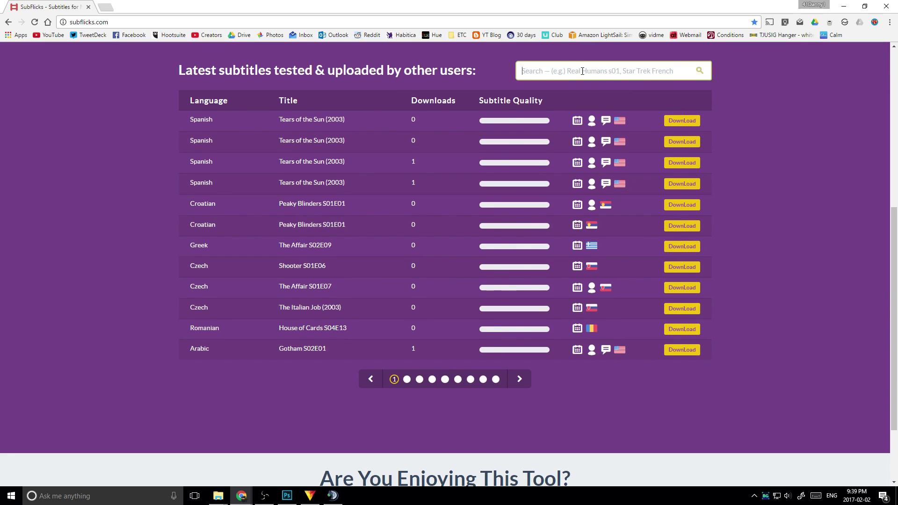
left_click(608, 121)
type("captain america")
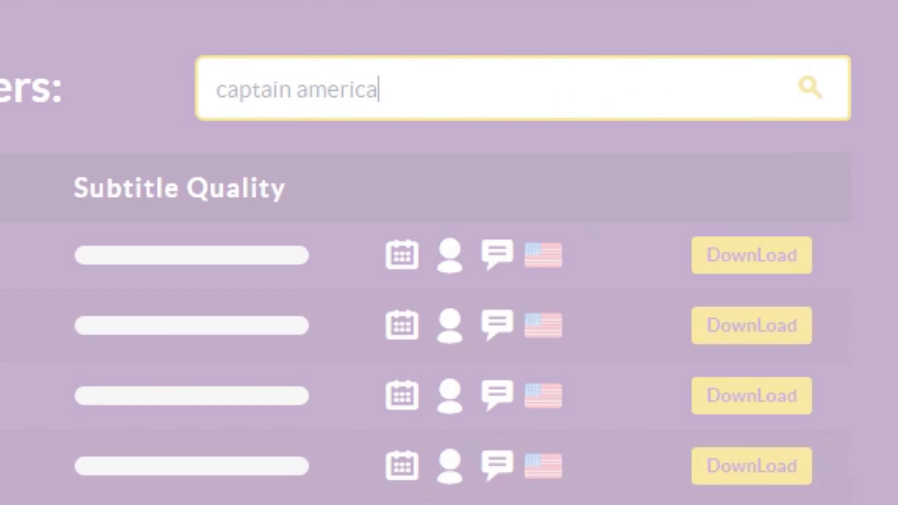
key("Return")
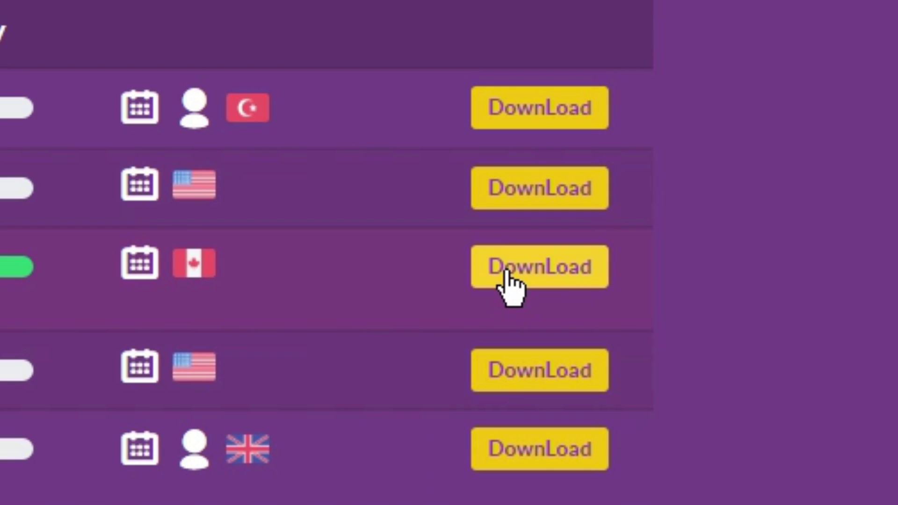
left_click(507, 271)
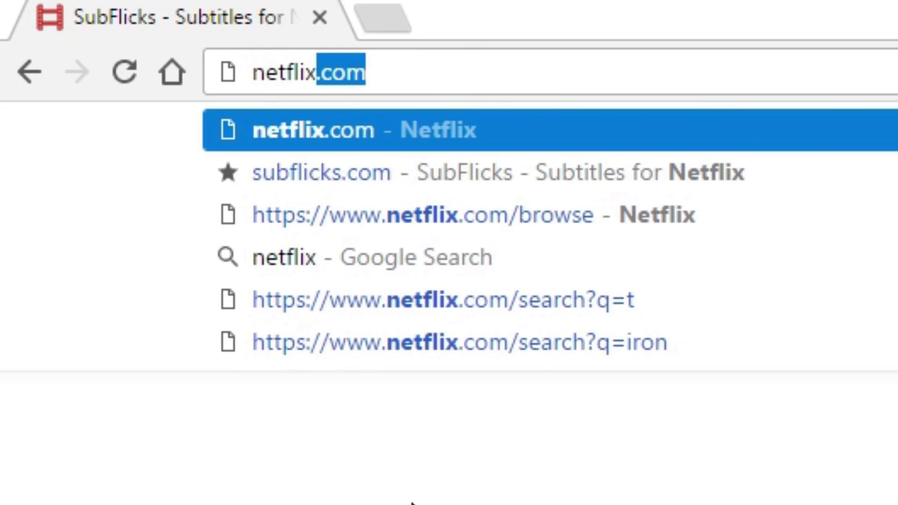
key("Return")
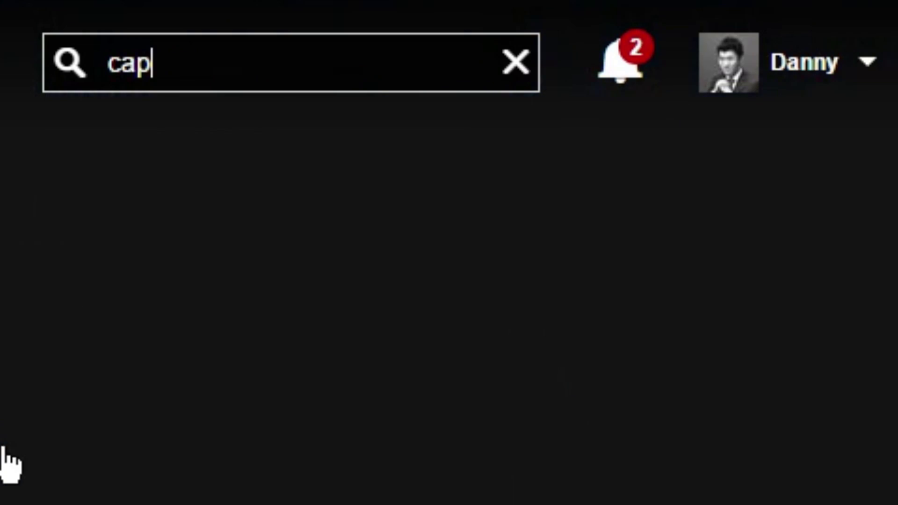
- Load the Captain-America-Civil-War.2016.Traditional-Chinese.tWbzz_.dfxp file as the Netflix player's subtitles
type("tain america")
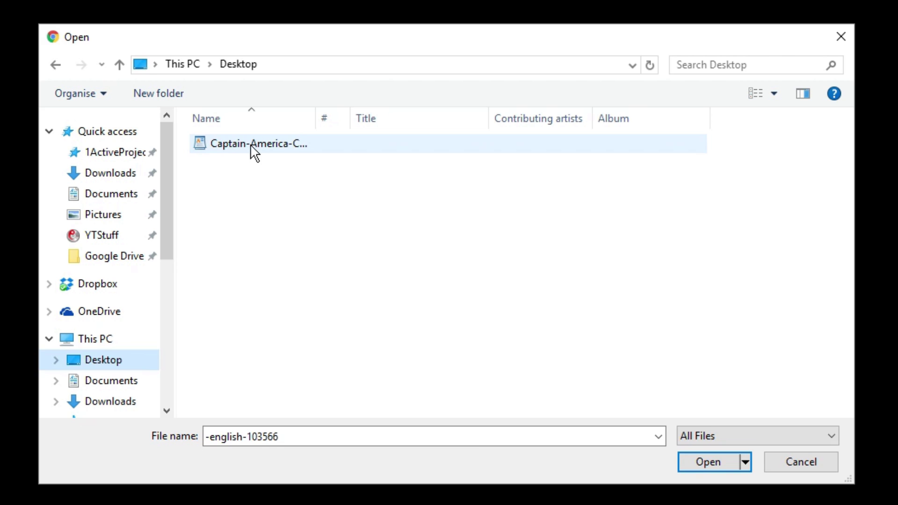
left_click(253, 148)
left_click(706, 464)
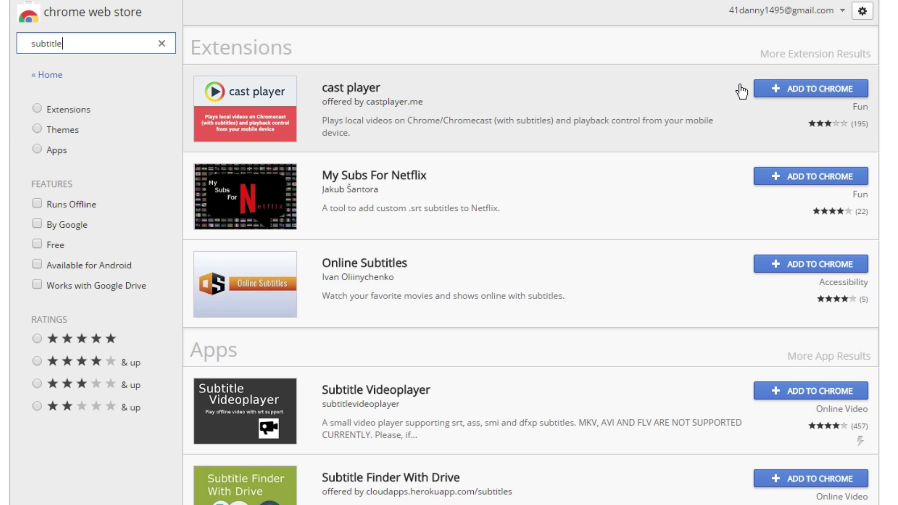
- Filter the 'subtitle' results to extensions only and scroll through the extension list
left_click(795, 56)
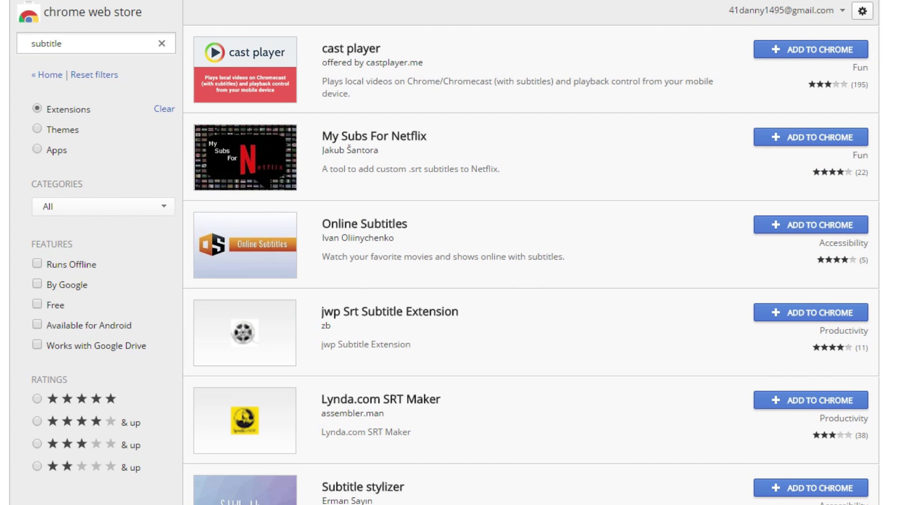
scroll(531, 262, "down", 2)
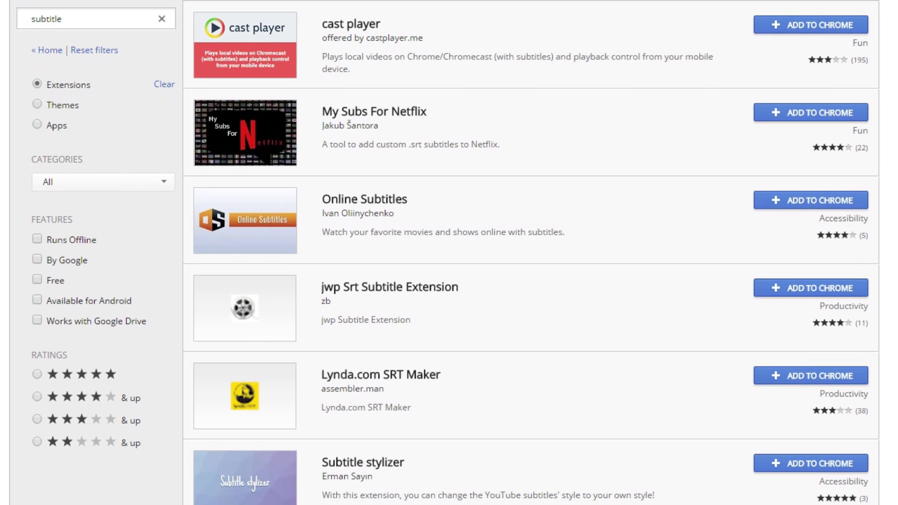
scroll(531, 262, "down", 2)
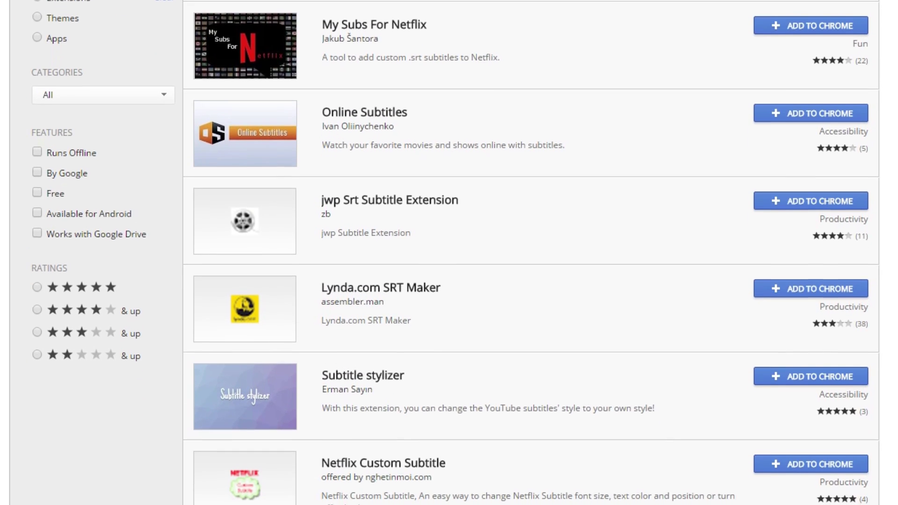
scroll(531, 262, "down", 2)
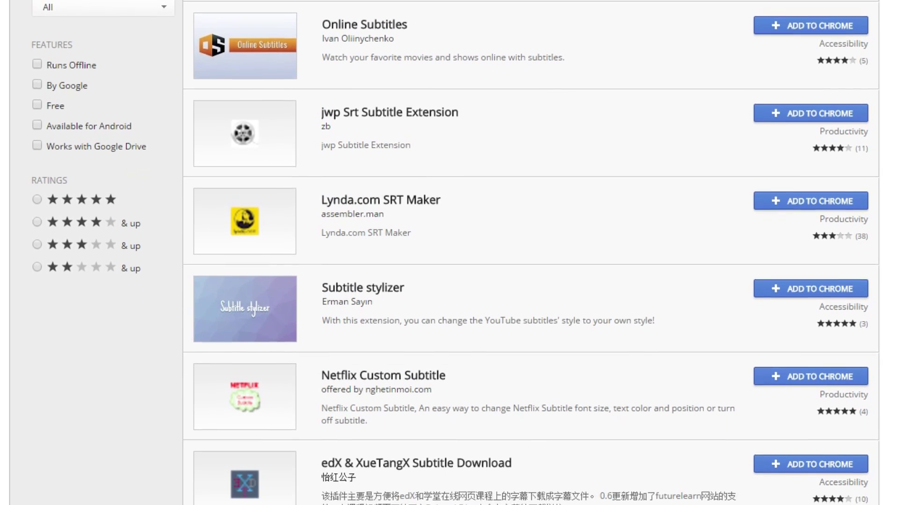
scroll(531, 262, "down", 2)
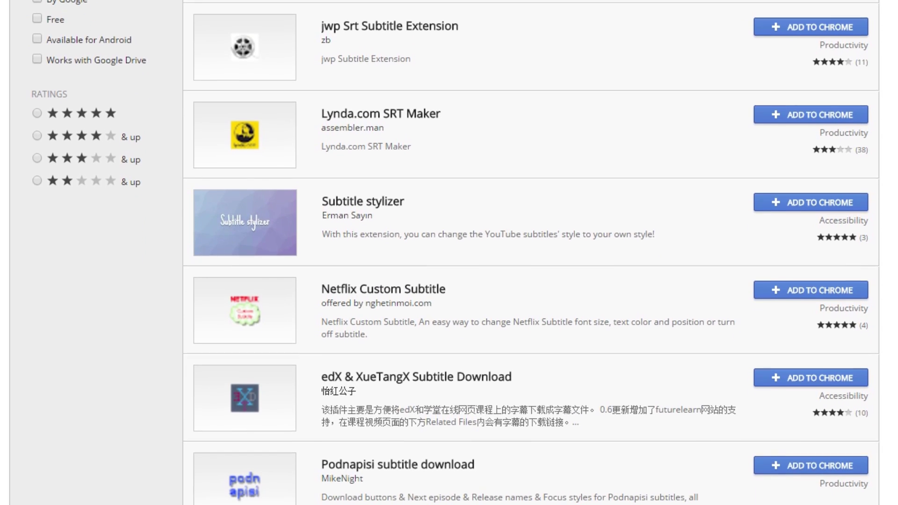
scroll(531, 263, "down", 2)
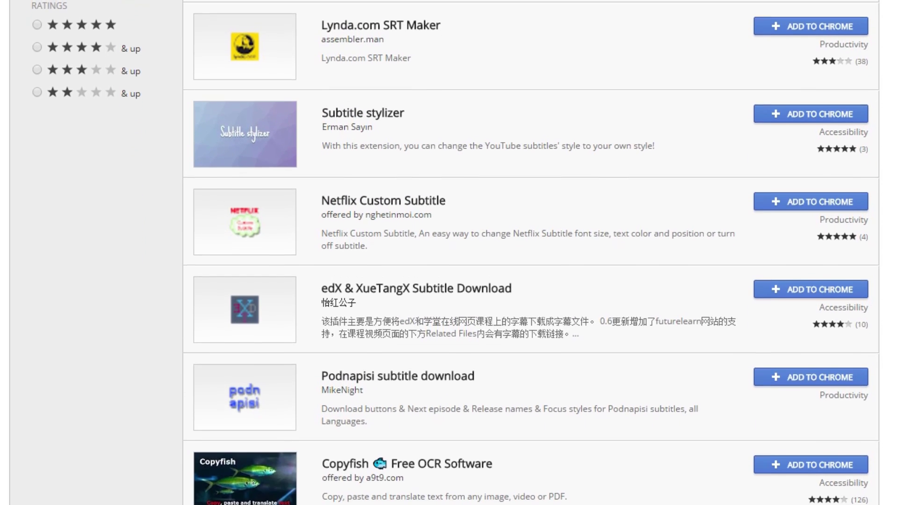
scroll(531, 262, "down", 2)
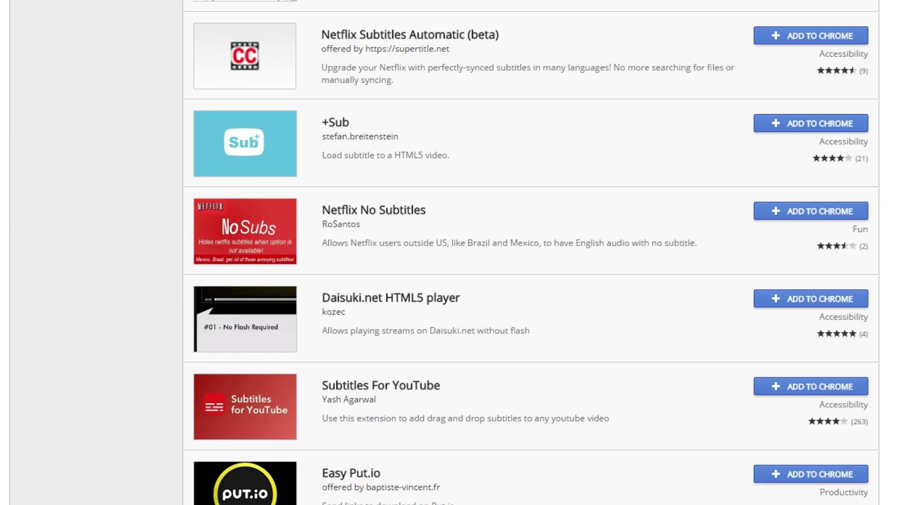
scroll(532, 257, "down", 2)
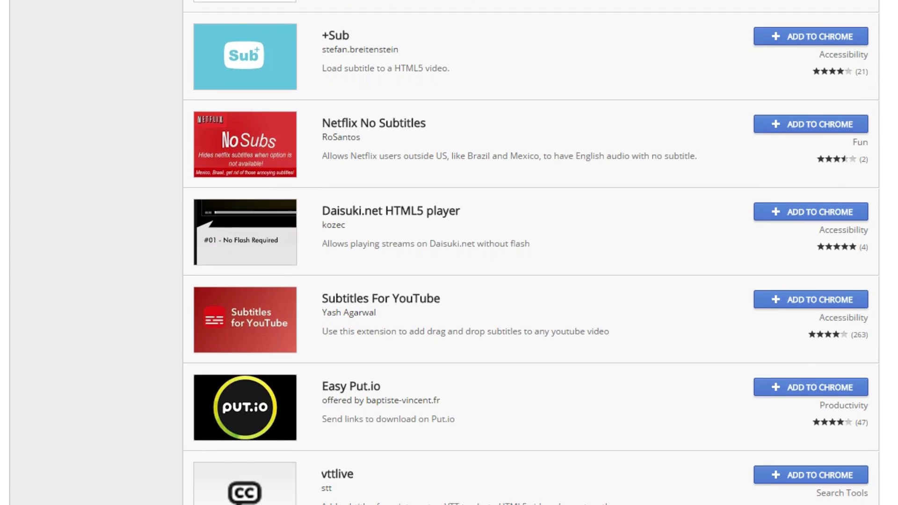
scroll(531, 258, "down", 2)
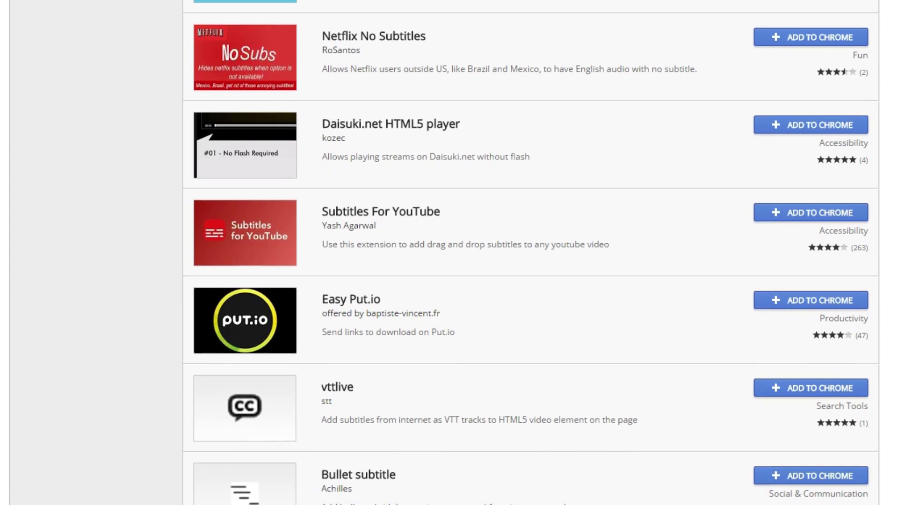
scroll(531, 258, "down", 2)
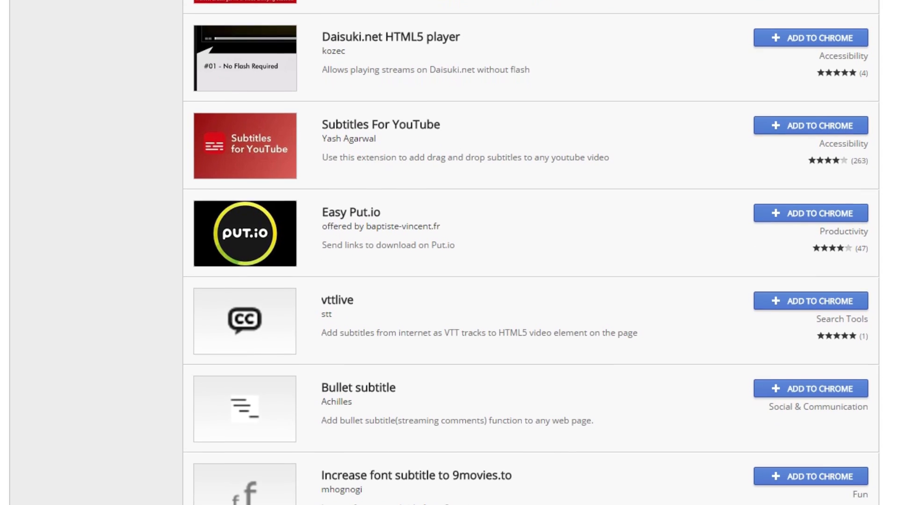
scroll(531, 257, "down", 2)
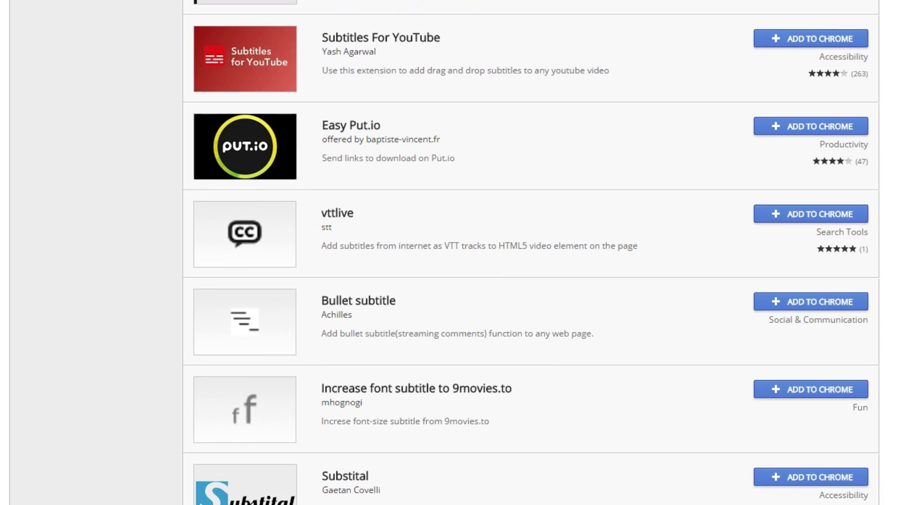
scroll(531, 257, "down", 2)
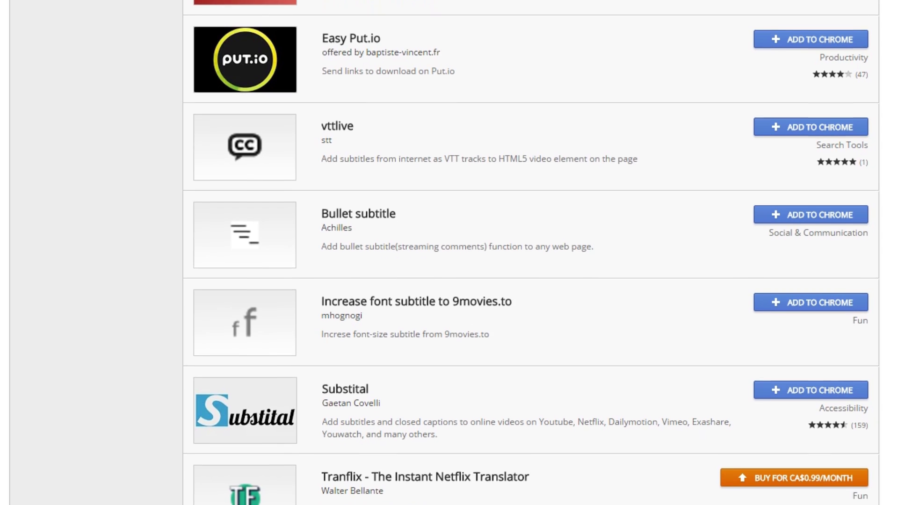
scroll(531, 258, "down", 2)
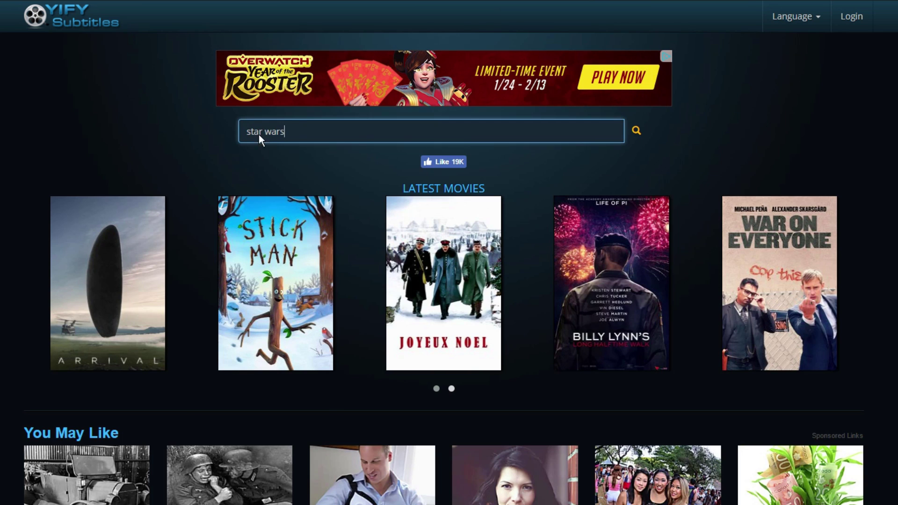
- Search for star wars and open the English subtitle for Star Wars: Episode VII - The Force Awakens
key("Return")
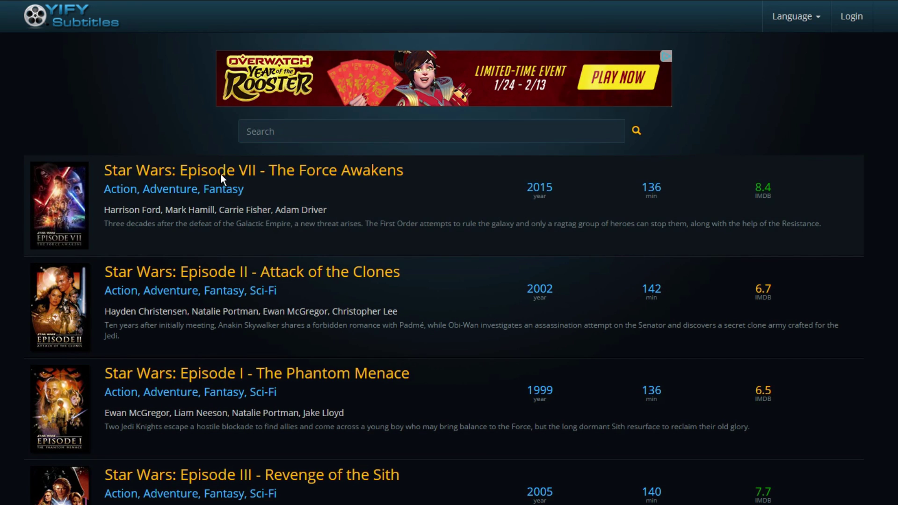
left_click(221, 174)
scroll(222, 184, "down", 20)
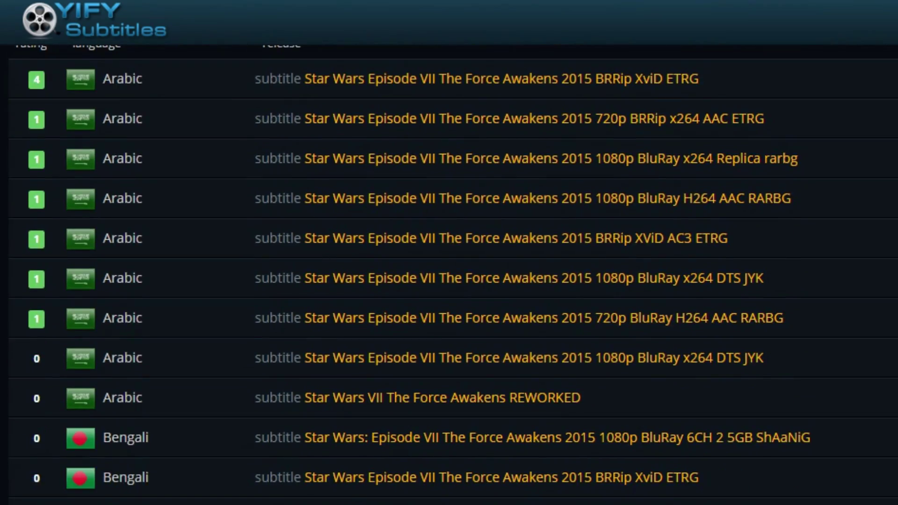
scroll(453, 273, "down", 20)
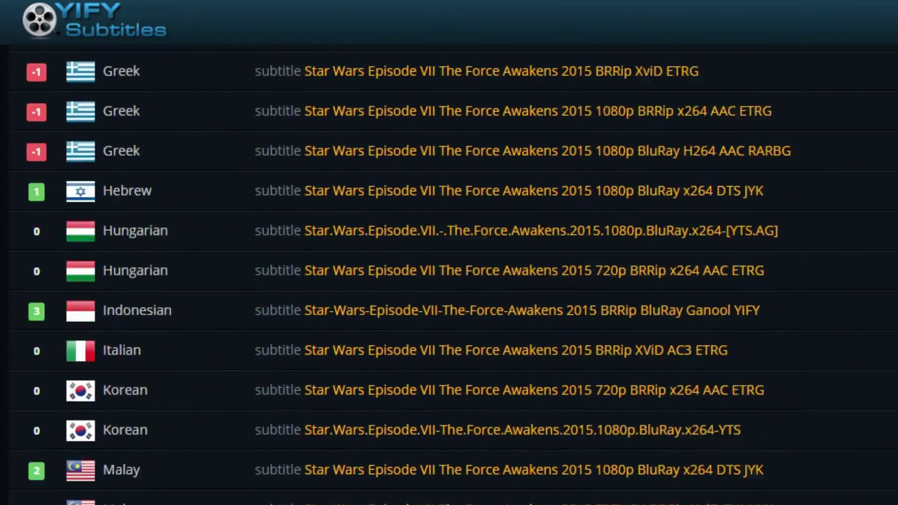
scroll(223, 211, "up", 10)
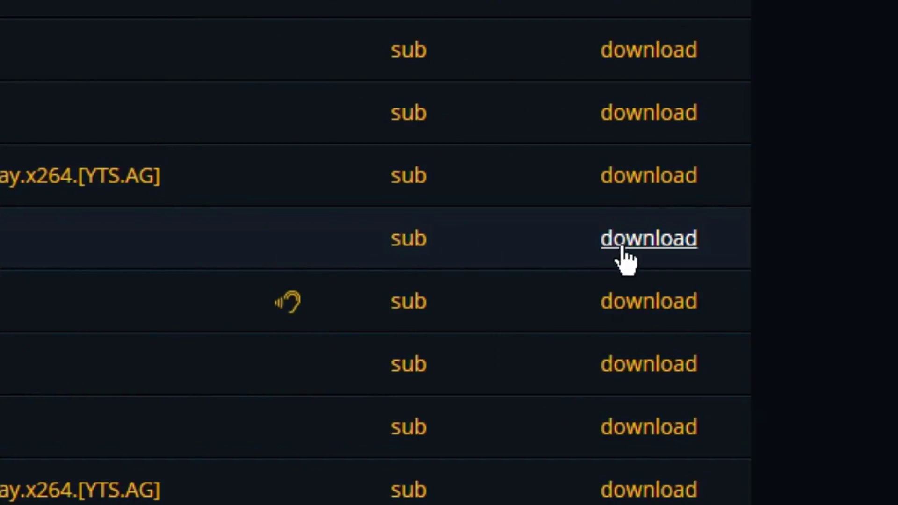
left_click(651, 243)
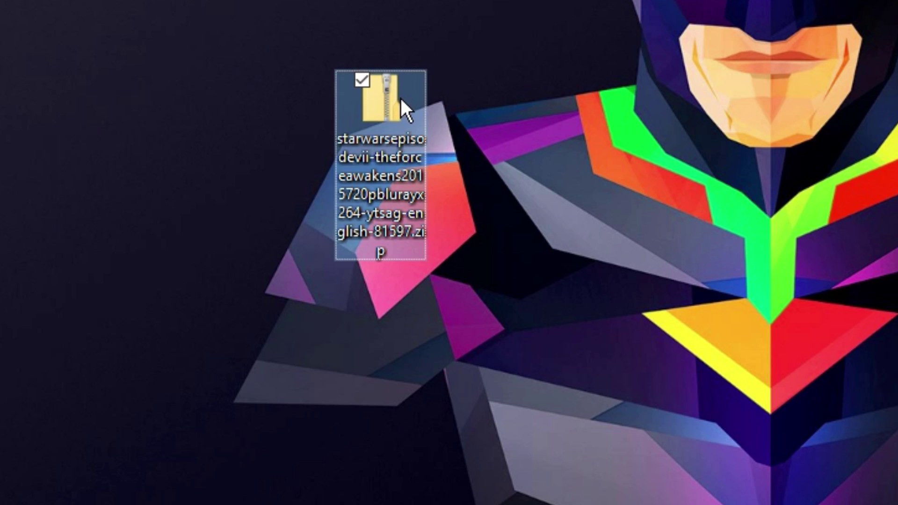
- Extract the downloaded subtitle zip onto the desktop
right_click(400, 101)
left_click(569, 310)
left_click(381, 98)
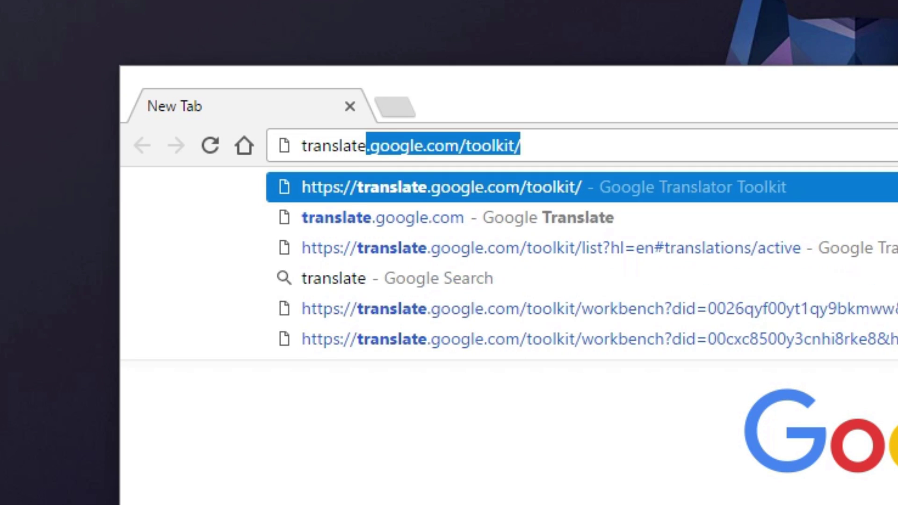
- Load translate.google.com/toolkit and create the private translation memory 'Blank' without a file
type(".google.com/toolkit")
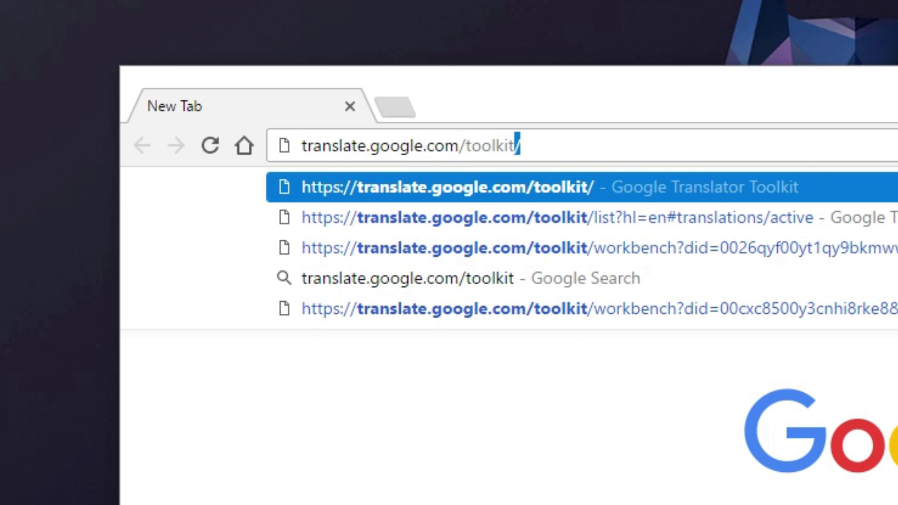
key("Return")
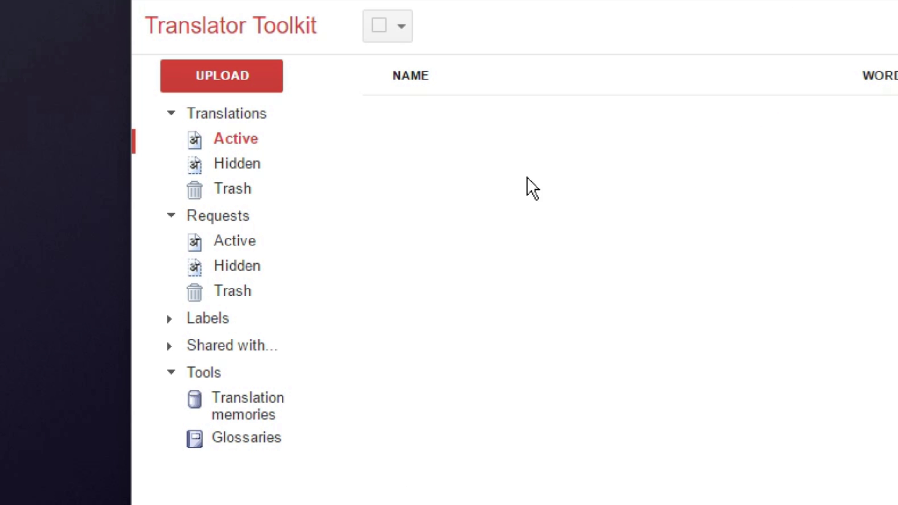
left_click(241, 414)
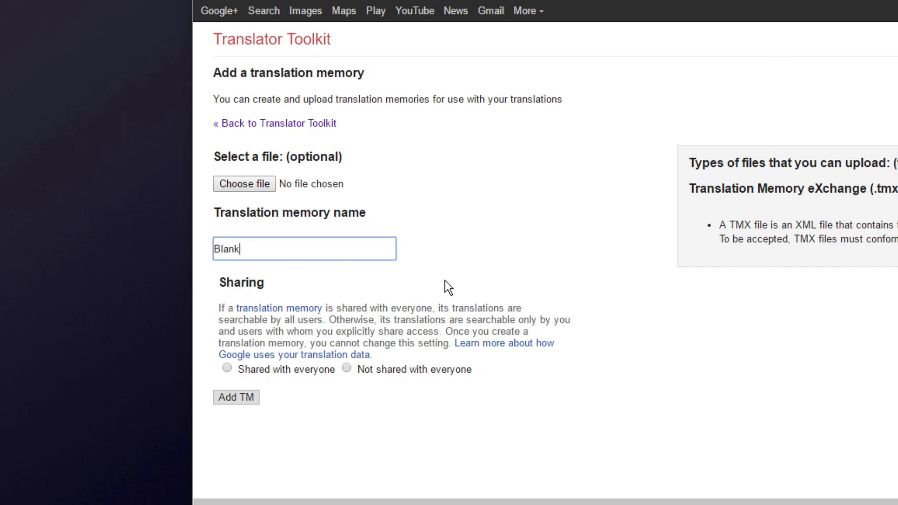
left_click(347, 369)
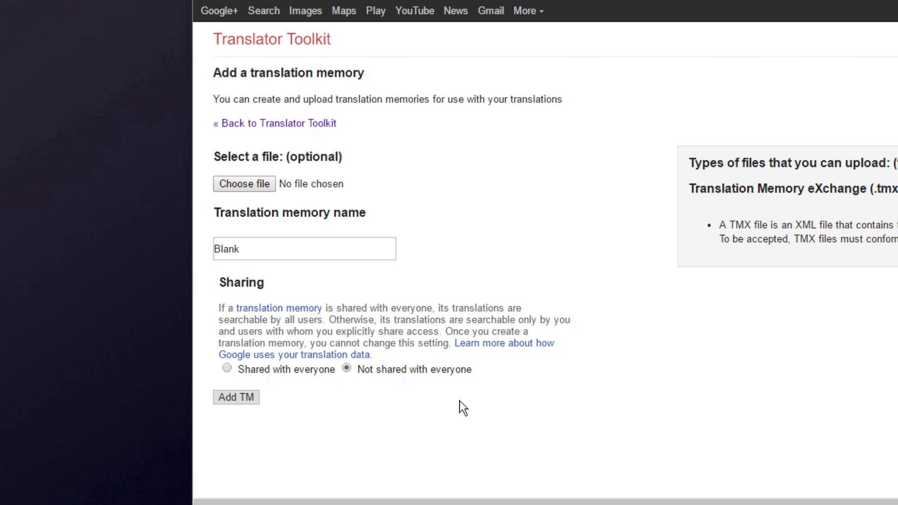
left_click(231, 396)
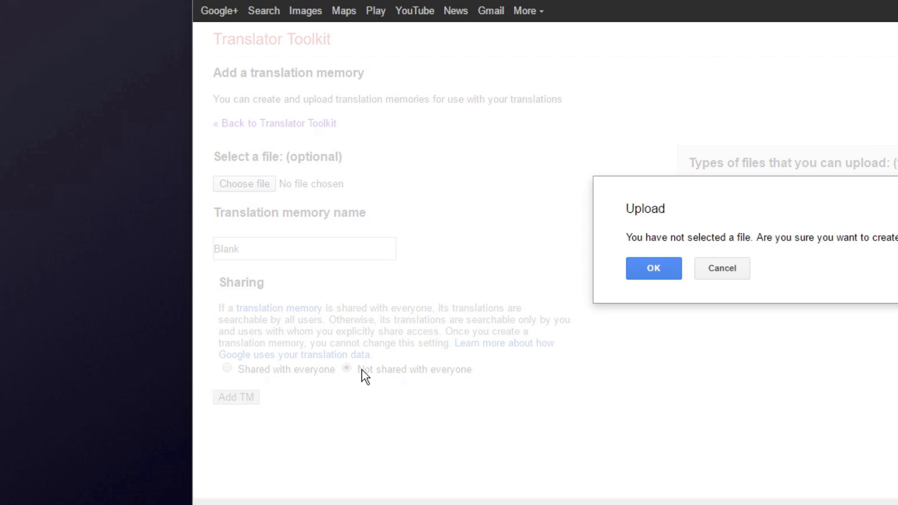
left_click(661, 273)
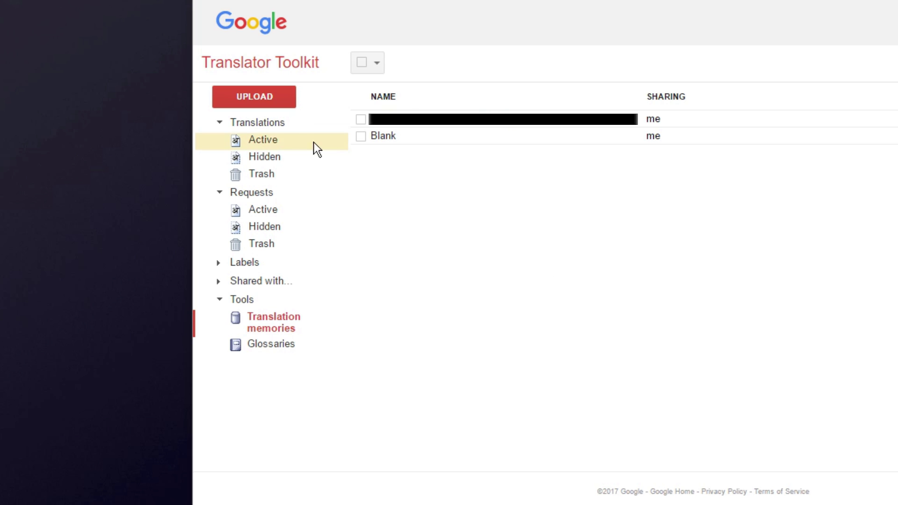
- Start a new translation by uploading the Star Wars .srt subtitle file
left_click(266, 142)
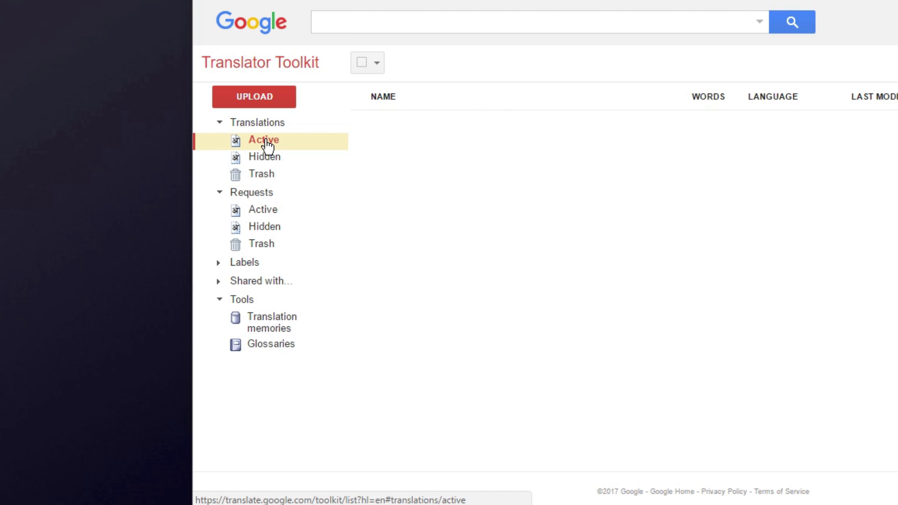
left_click(253, 97)
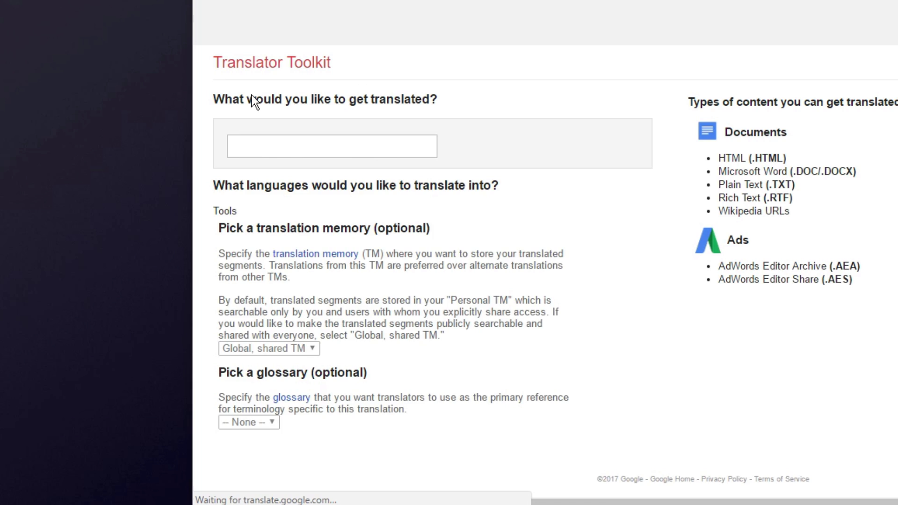
left_click(277, 135)
left_click(280, 158)
left_click(279, 155)
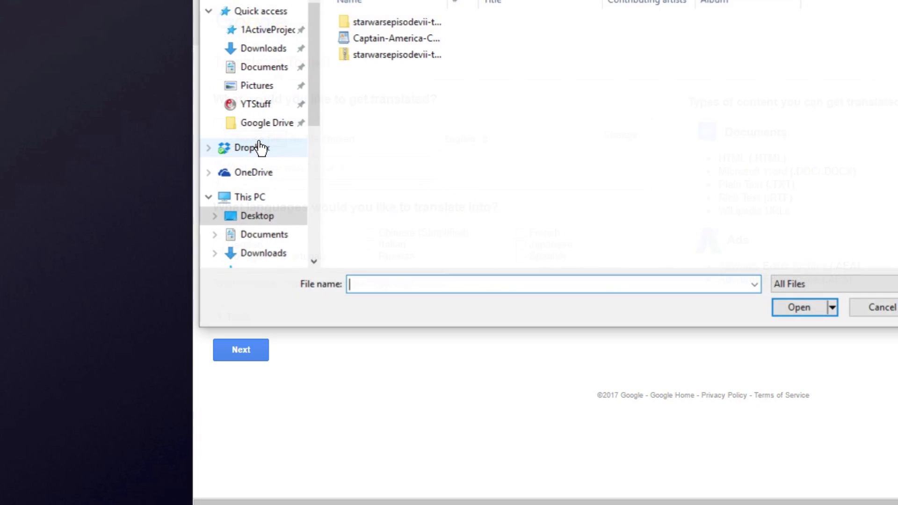
left_click(287, 152)
double_click(287, 150)
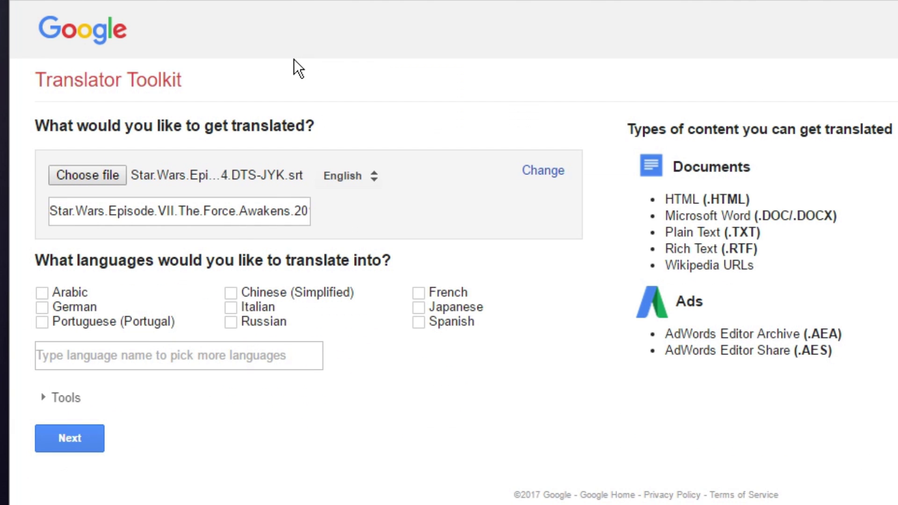
- Set English as source and Chinese (Simplified) as the only target, removing Vietnamese
left_click(359, 177)
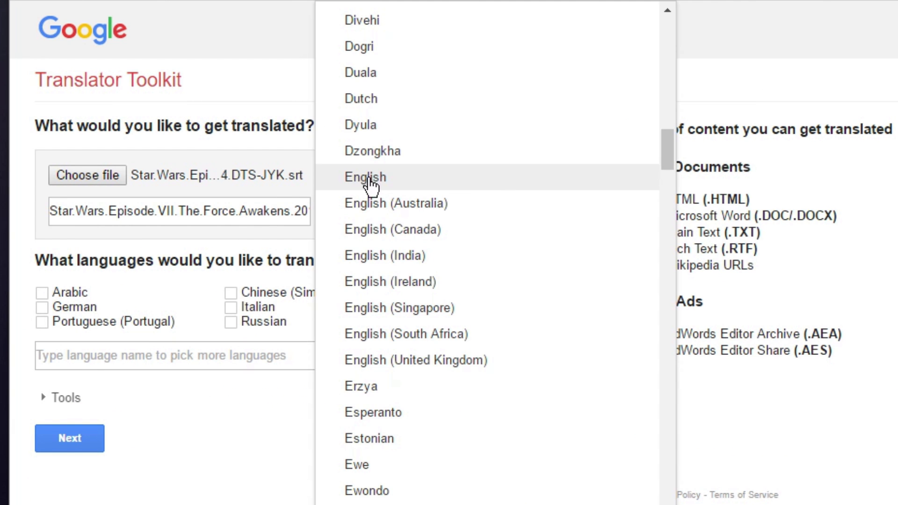
left_click(368, 183)
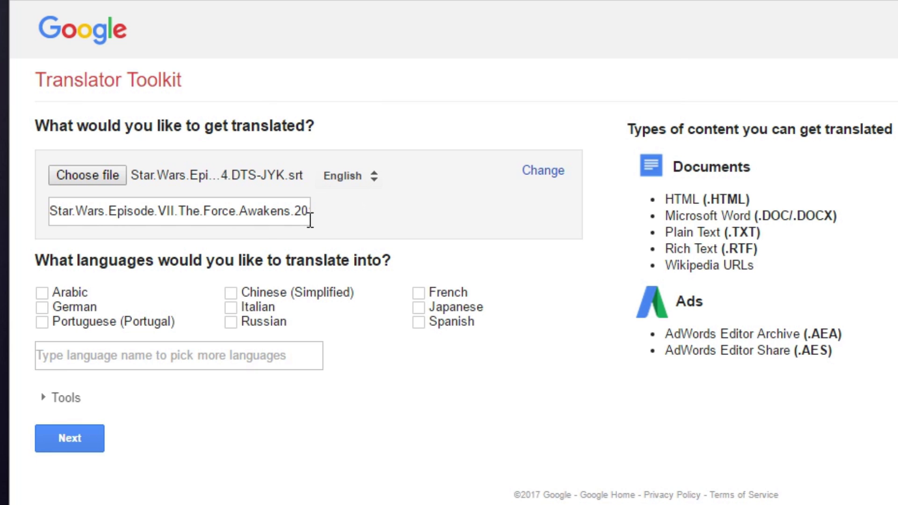
left_click(231, 293)
left_click(299, 347)
type("Viet")
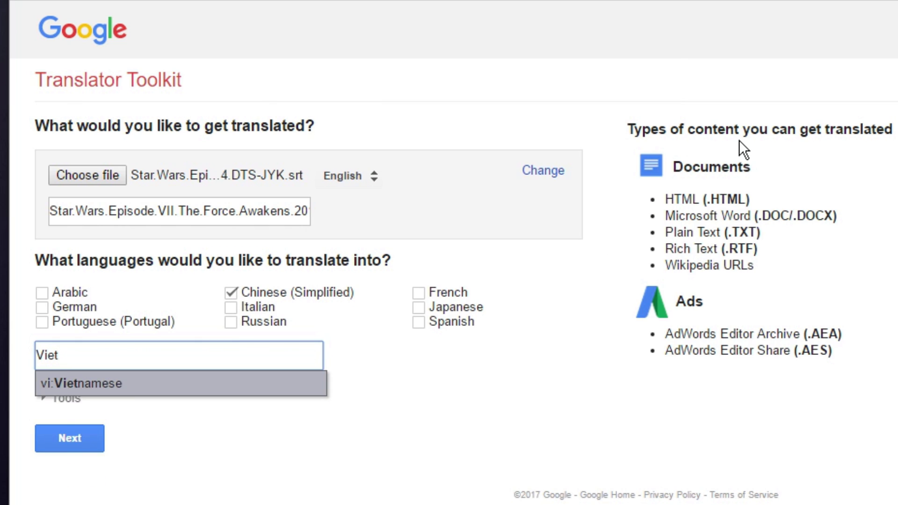
left_click(108, 388)
left_click(43, 337)
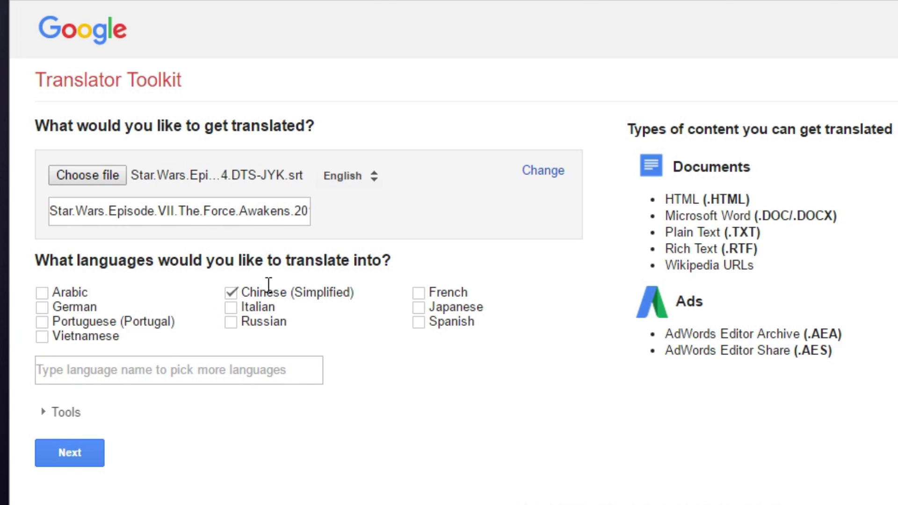
left_click(55, 414)
- Save the Star Wars Chinese (Simplified) translation to the Blank memory and decline paid professional translation
scroll(445, 378, "down", 4)
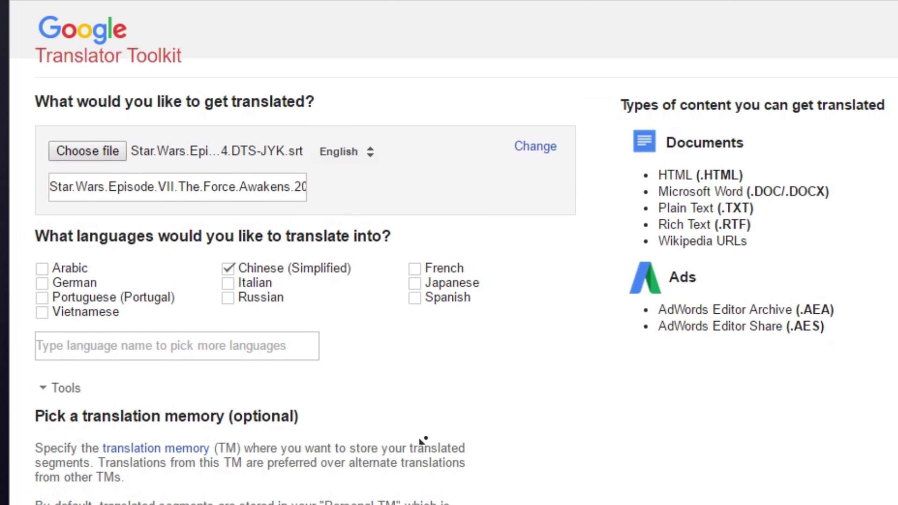
left_click(149, 421)
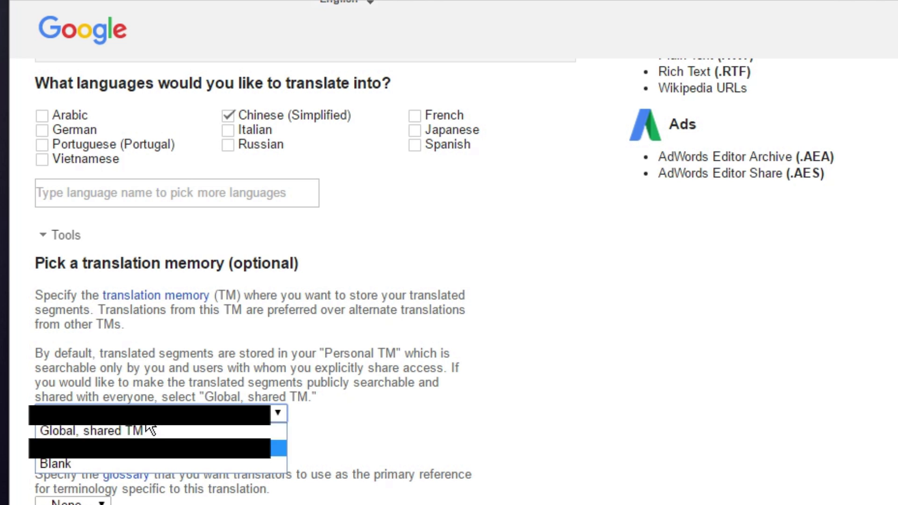
left_click(108, 463)
left_click(69, 504)
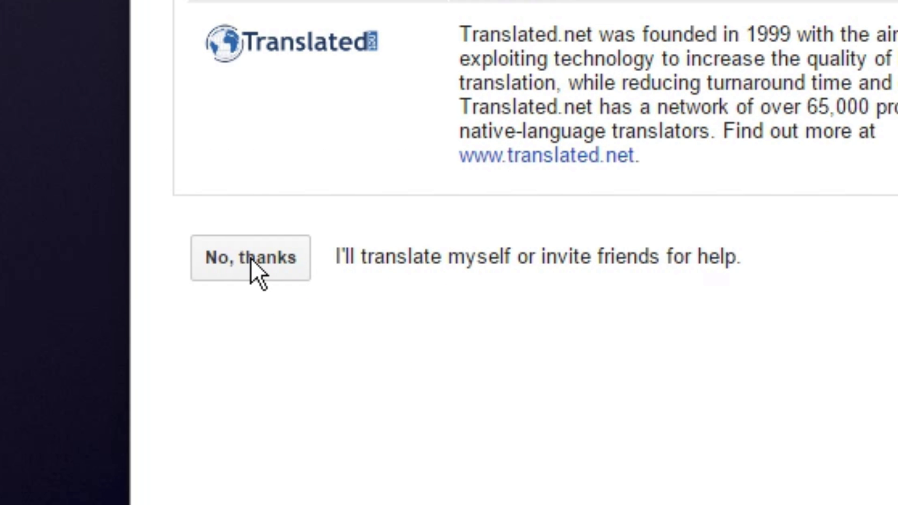
left_click(48, 373)
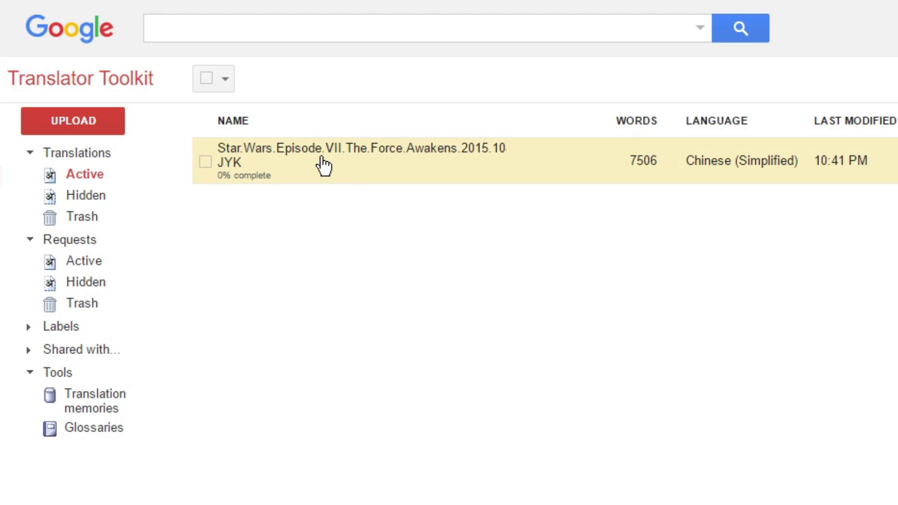
- Open the Star Wars Episode VII subtitle in the editor to view Chinese translations beside English lines
left_click(321, 157)
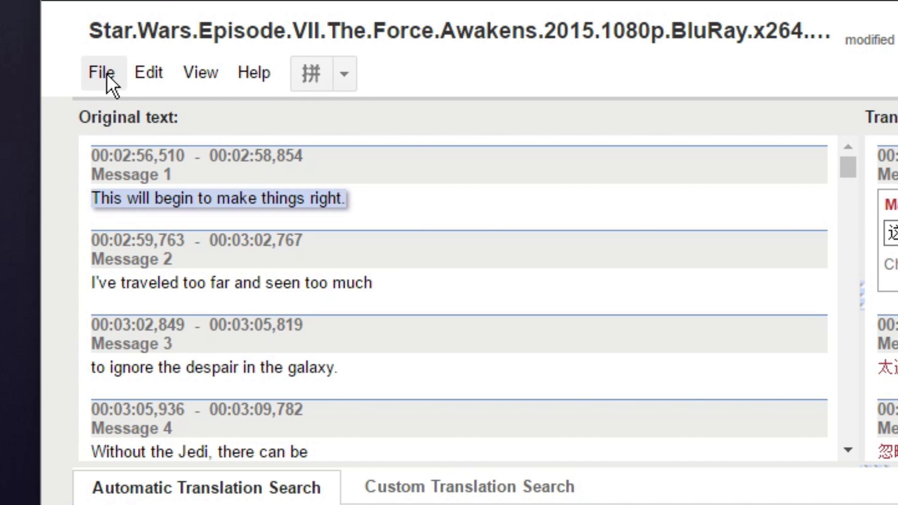
left_click(107, 74)
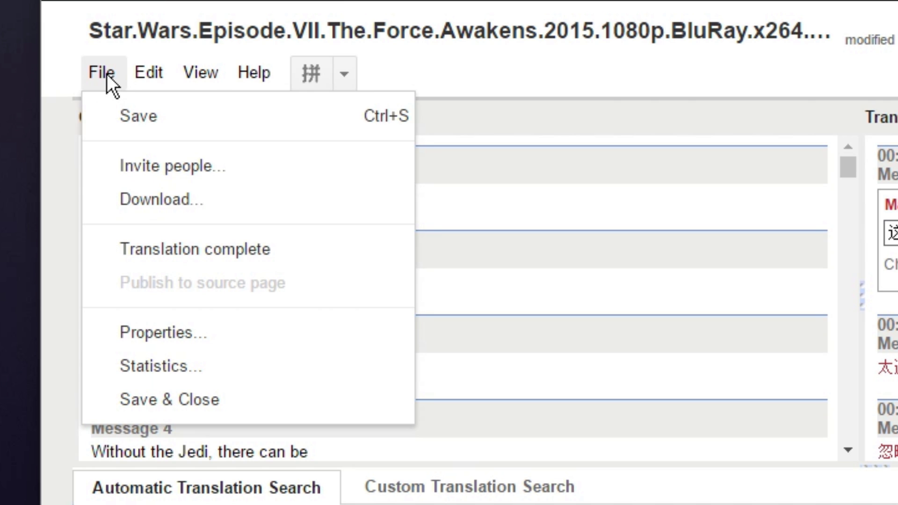